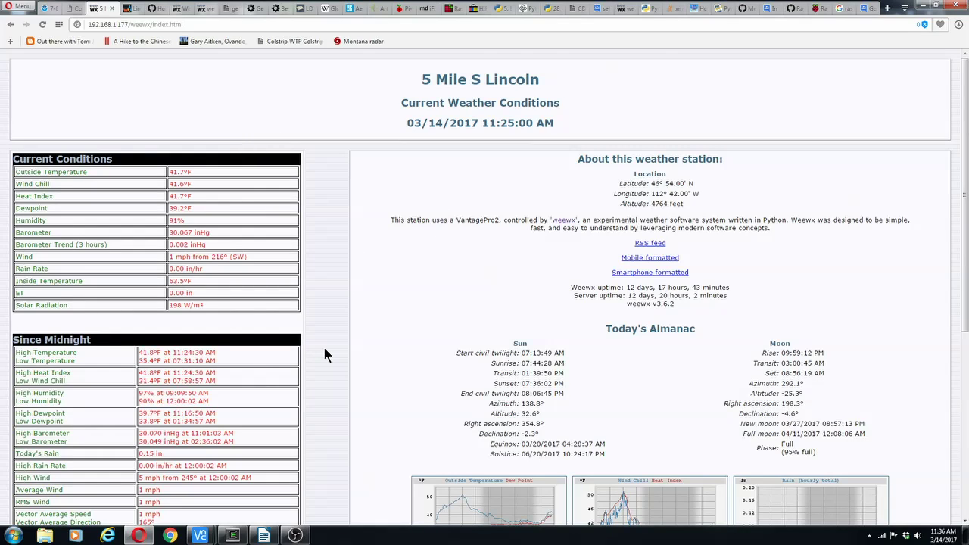
Step: Scroll the station page and view its weekly weather summary
scroll(325, 348, down, 3)
scroll(324, 352, down, 5)
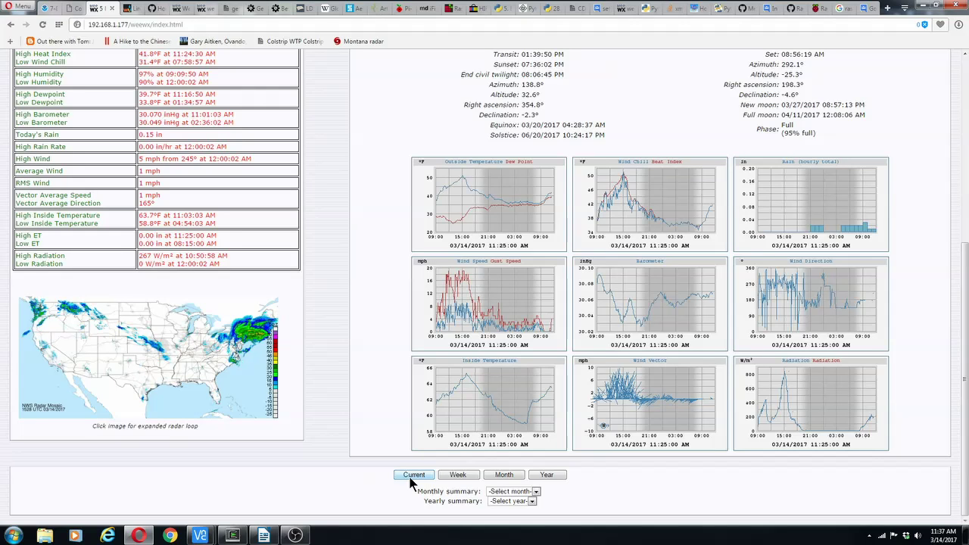
click(459, 475)
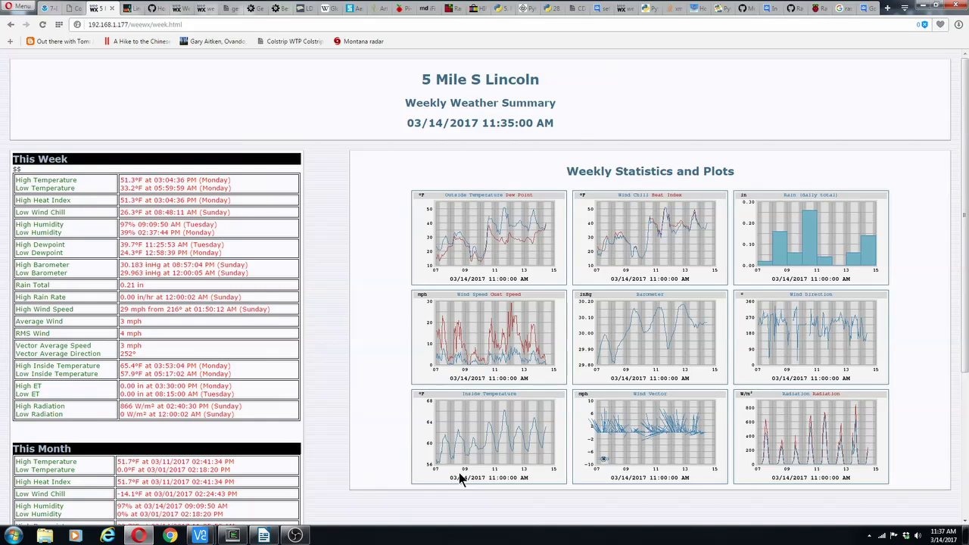
scroll(381, 449, down, 3)
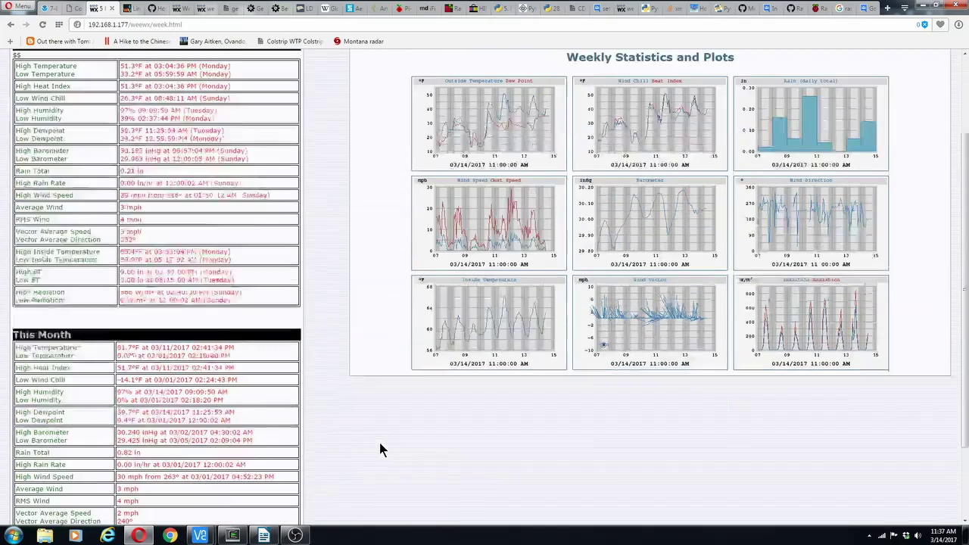
scroll(381, 449, down, 1)
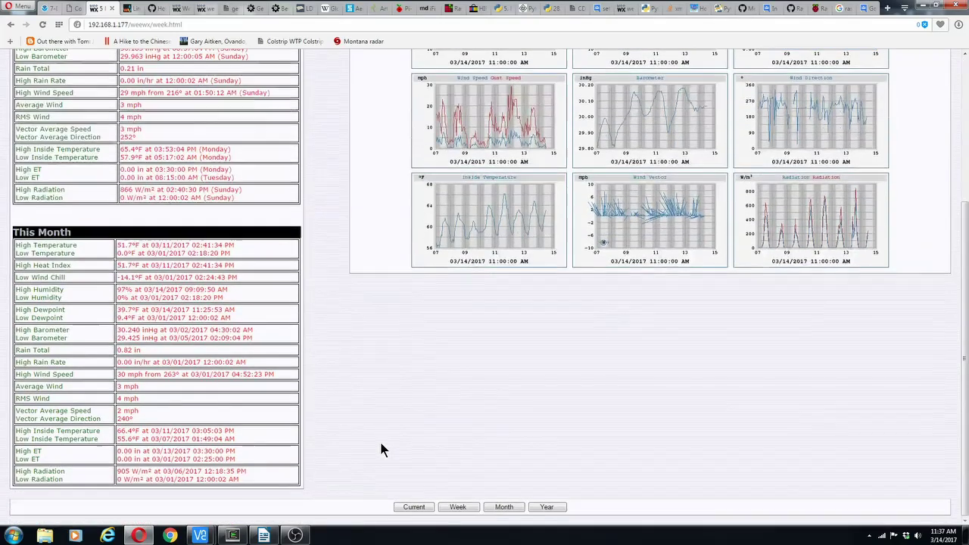
Step: Look over the station's monthly and yearly weather summaries
click(504, 507)
scroll(396, 385, down, 2)
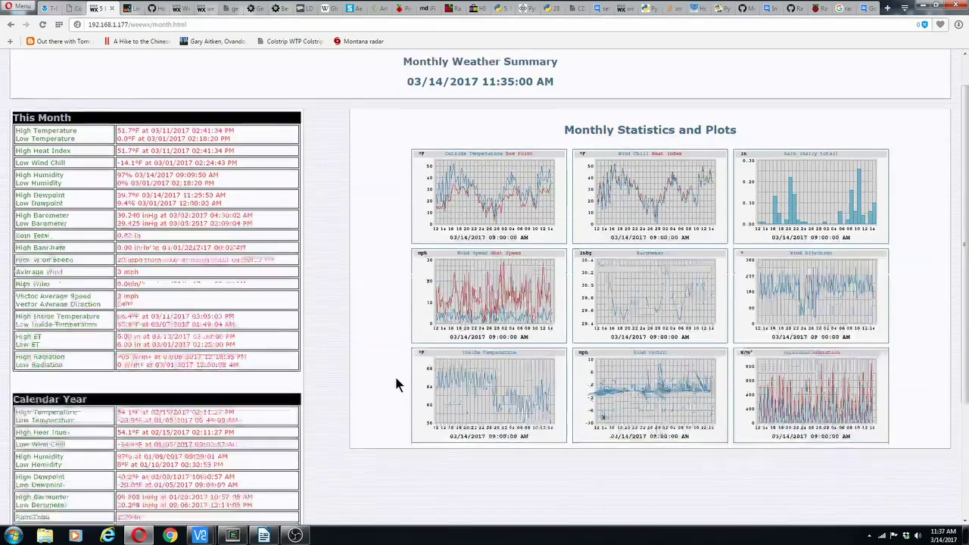
scroll(395, 382, down, 2)
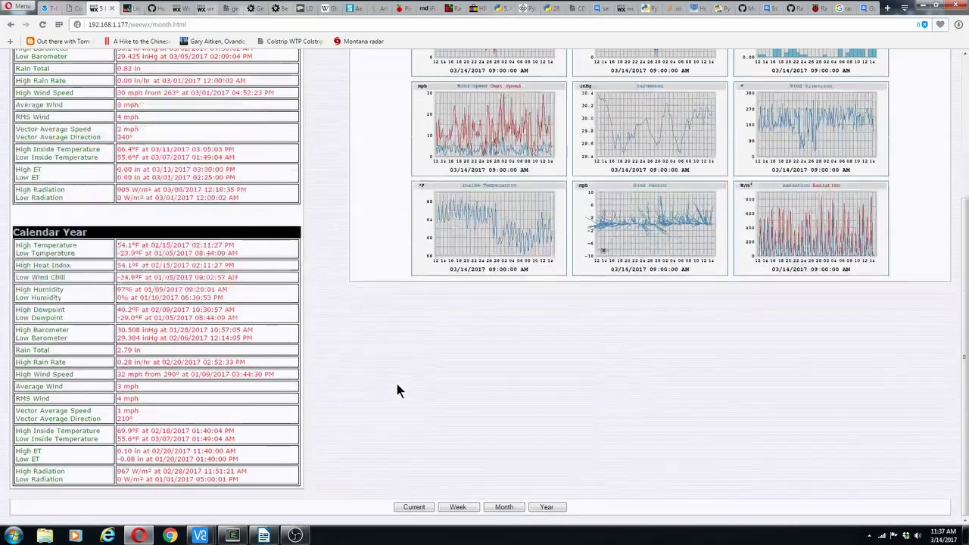
click(547, 507)
scroll(415, 412, down, 2)
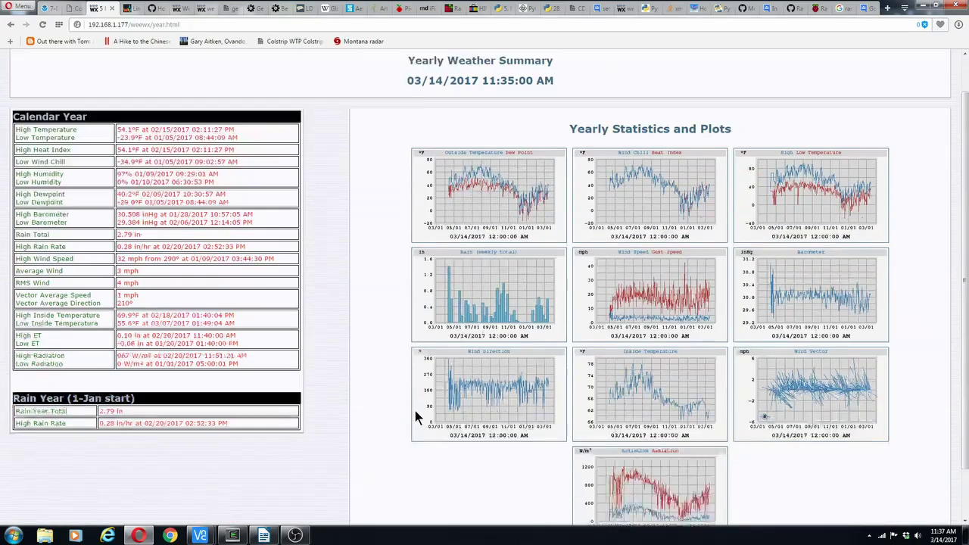
Step: Return to current conditions, check the Weather Underground Lincoln, MT forecast, then go to the weeWX wiki
scroll(415, 416, up, 2)
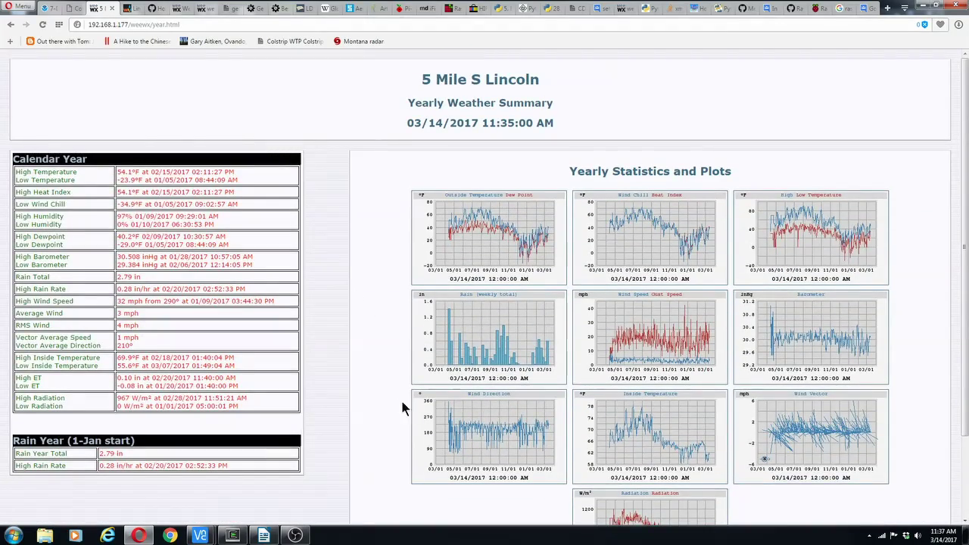
scroll(434, 453, down, 2)
click(416, 511)
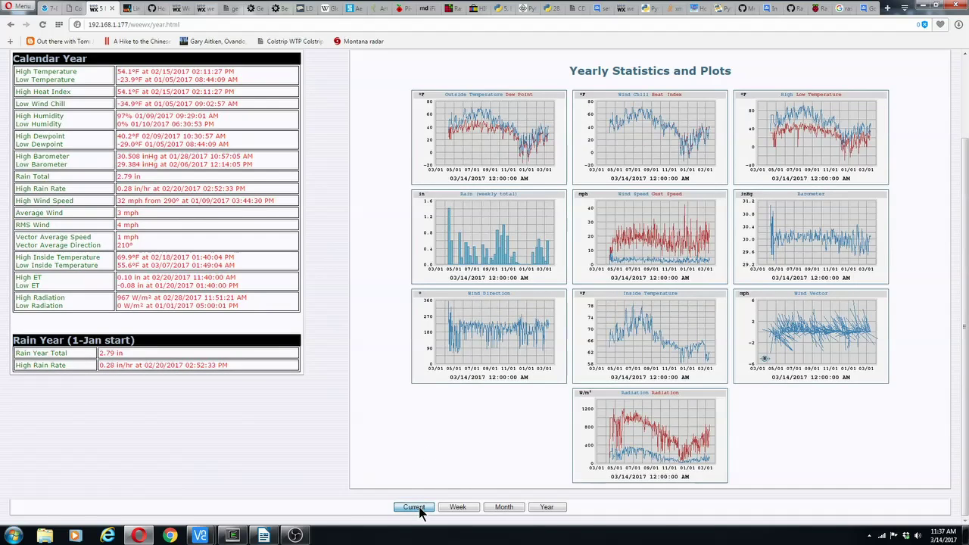
click(131, 9)
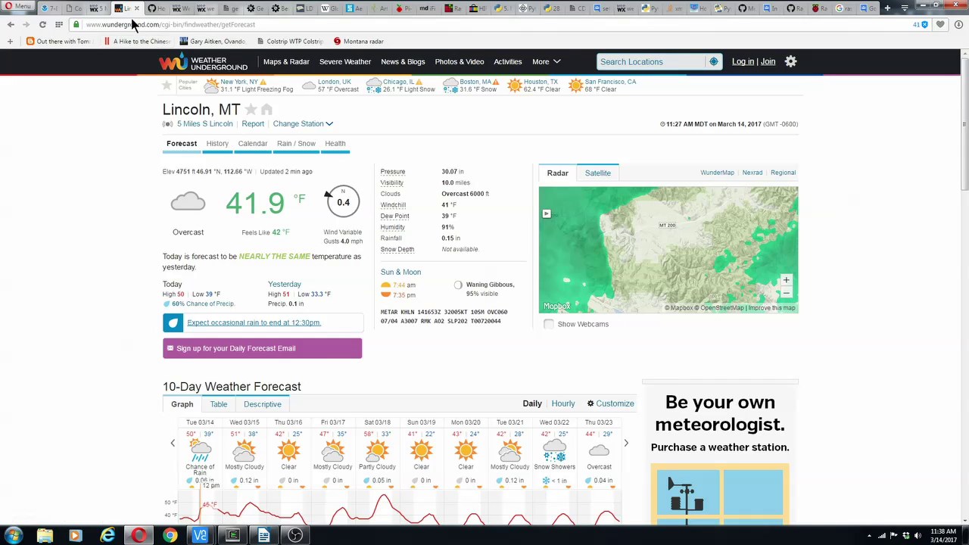
click(154, 8)
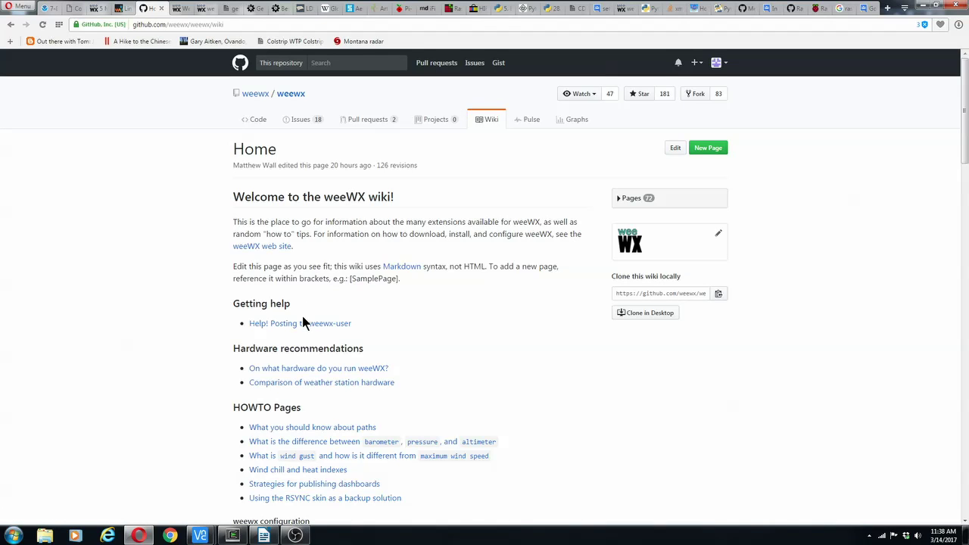
Step: Skim the GitHub weeWX wiki Home how-to list and back to top, then go to weewx.com
scroll(302, 318, down, 6)
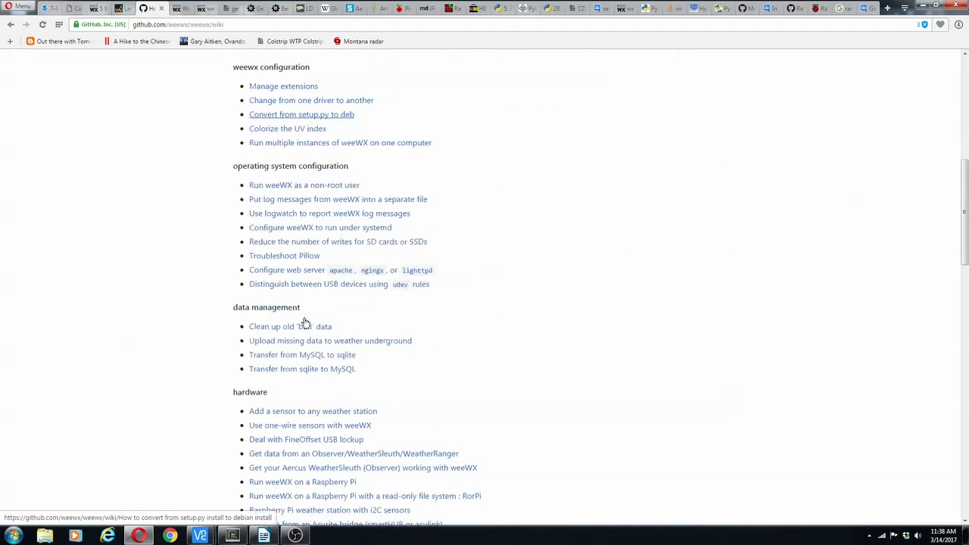
scroll(305, 324, down, 4)
scroll(305, 324, down, 8)
scroll(306, 323, down, 2)
scroll(310, 324, up, 10)
scroll(311, 330, up, 10)
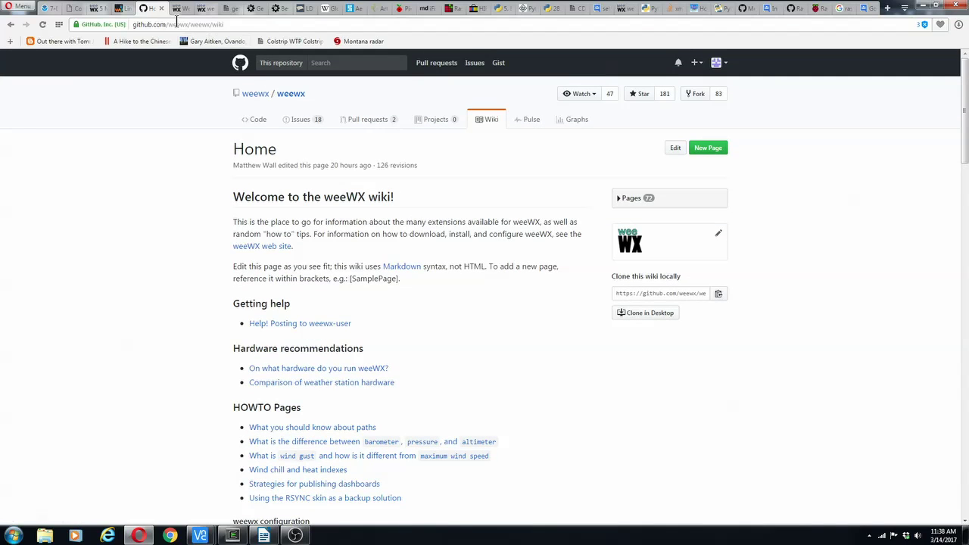
click(178, 9)
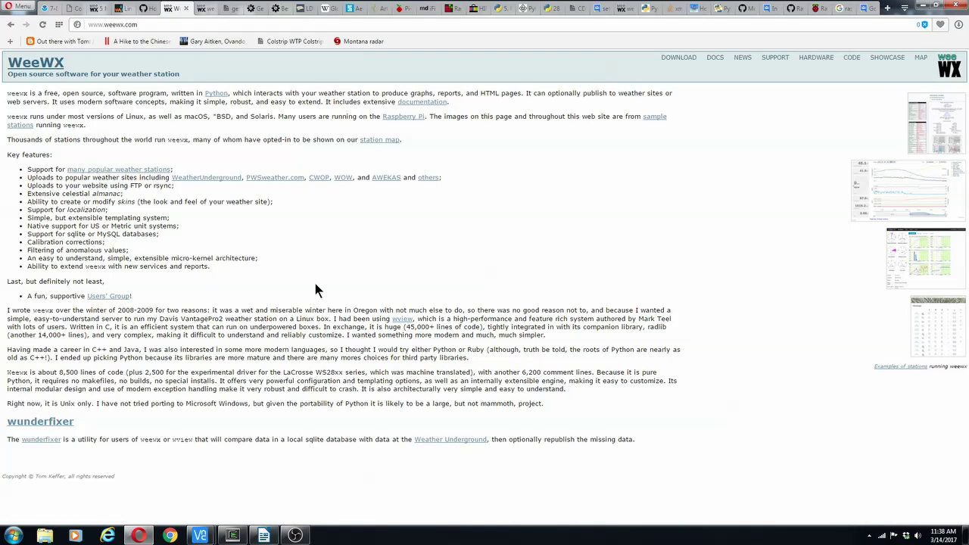
Step: Read the User's Guide System requirements section, then return to the swap-size search results
click(203, 10)
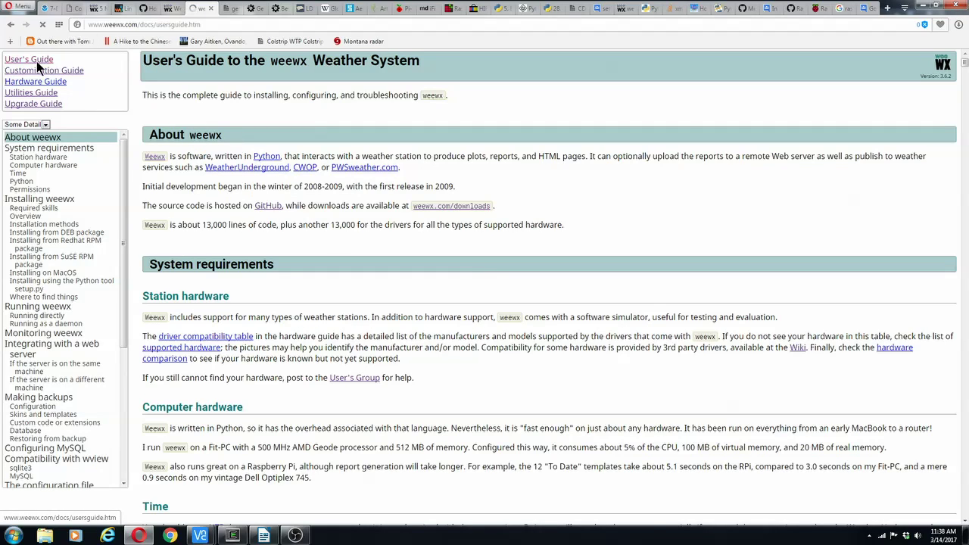
click(49, 147)
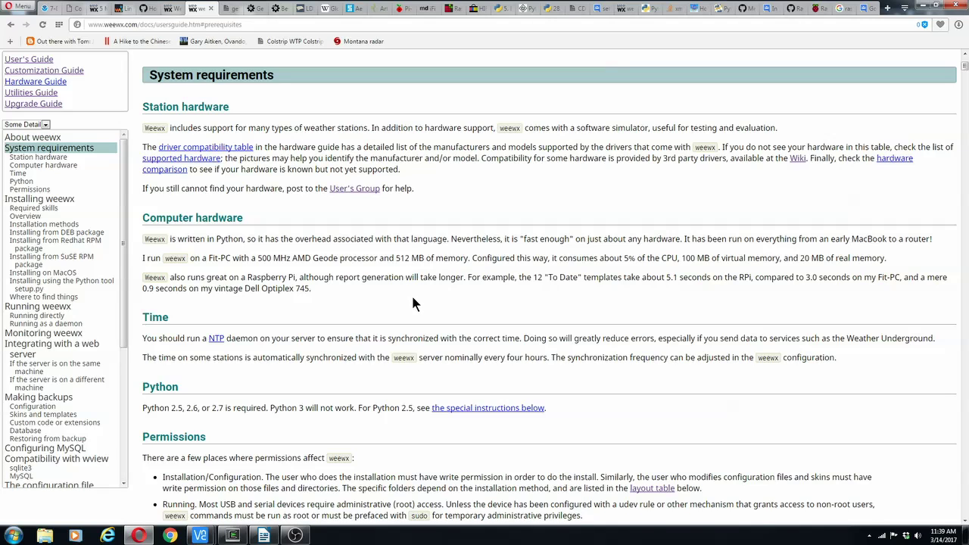
click(841, 9)
Step: Replace the Google query with 'google weewx' and open the weewx-user Google Groups forum
drag(259, 69, 64, 72)
text(g)
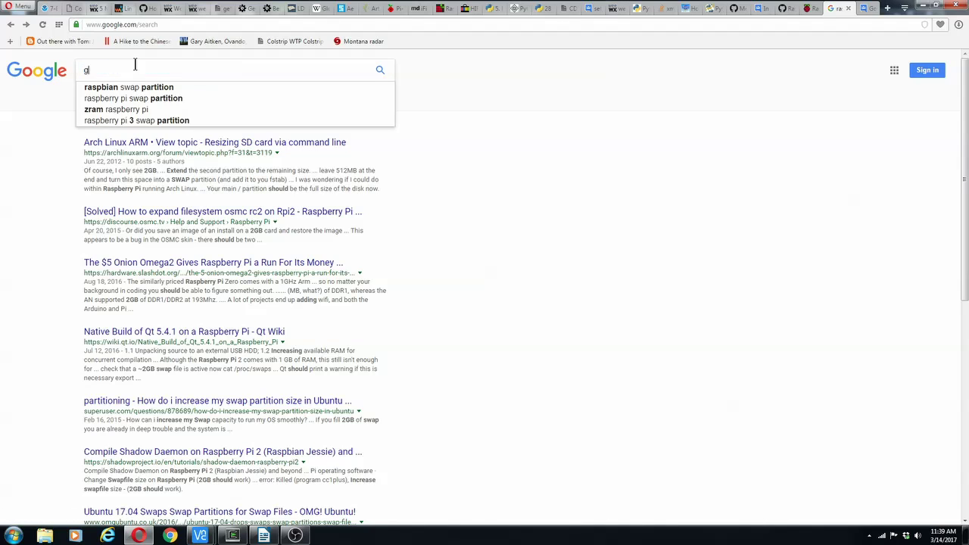
text(oogle)
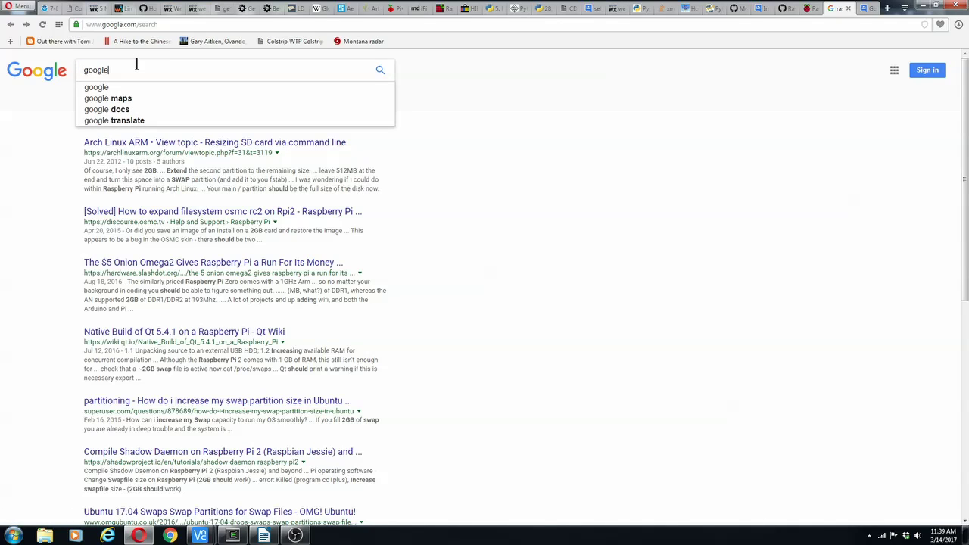
text( w)
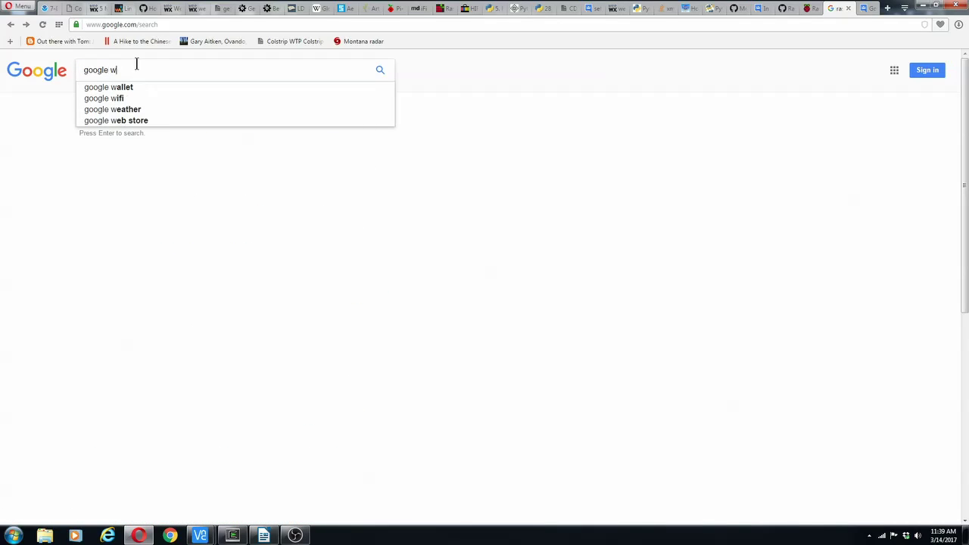
text(eewx)
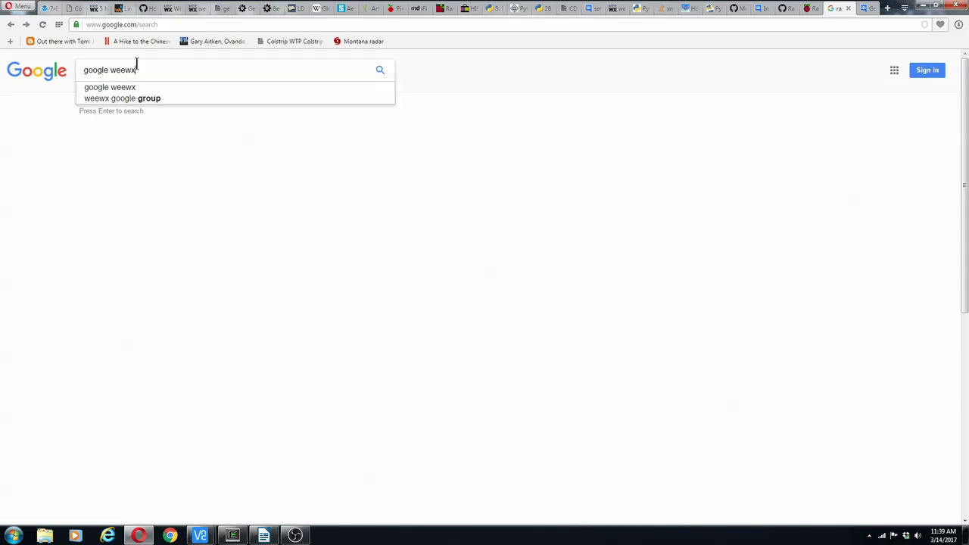
click(132, 99)
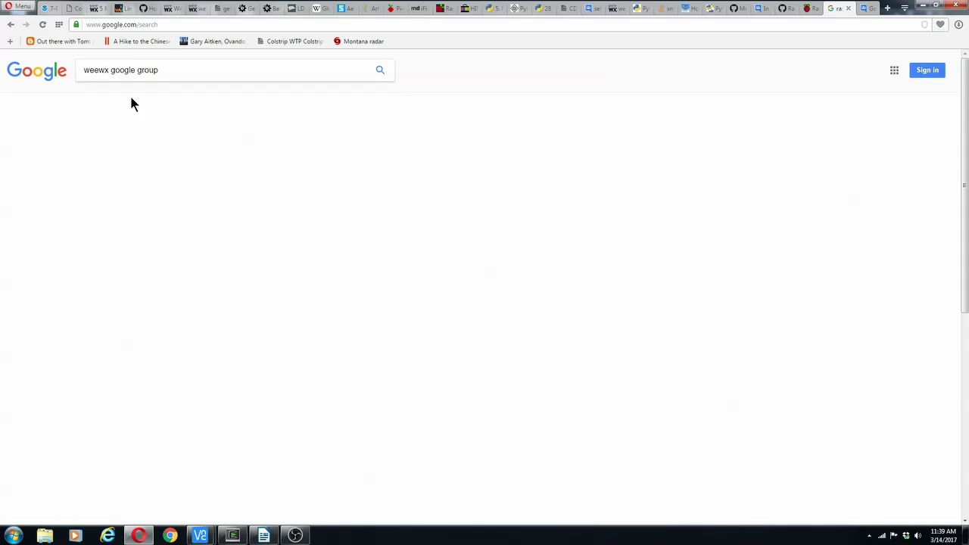
click(167, 144)
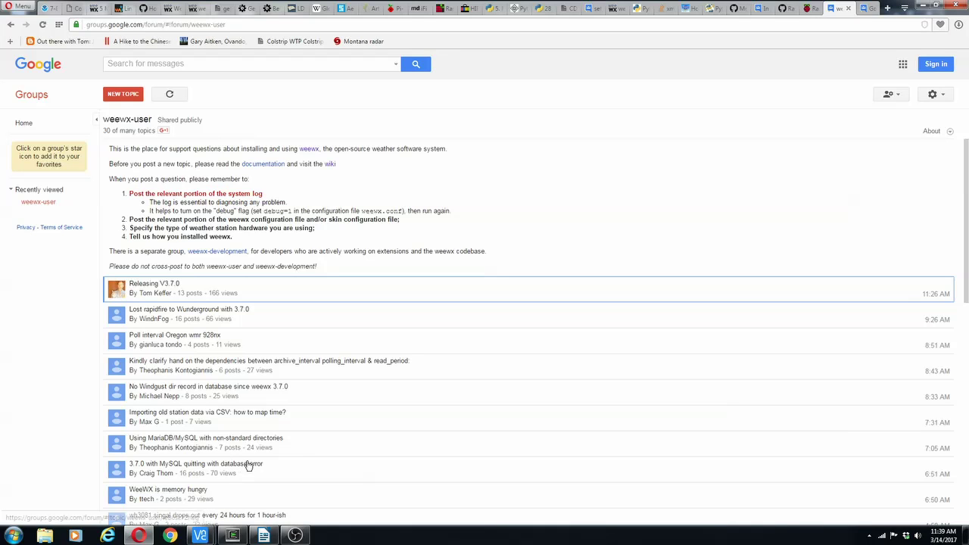
mouse_move(137, 535)
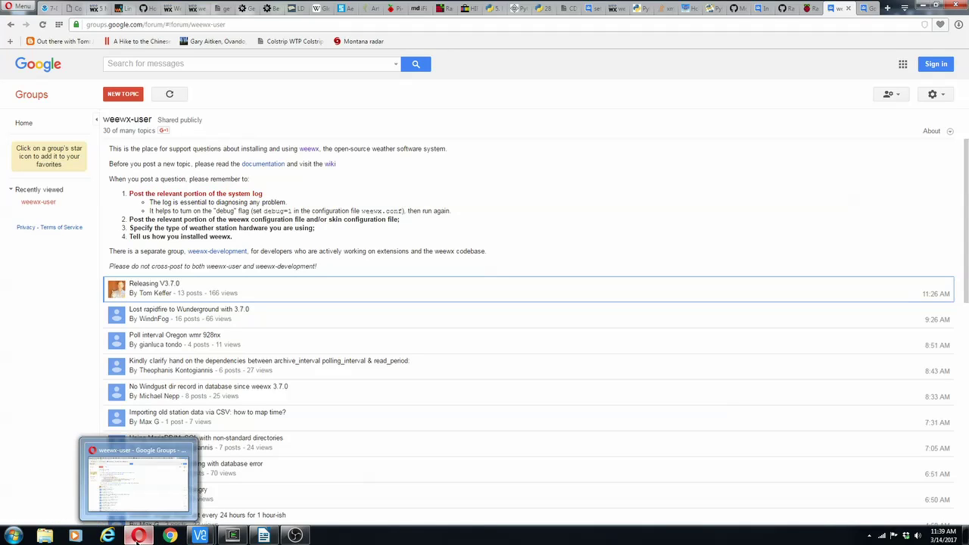
mouse_move(296, 535)
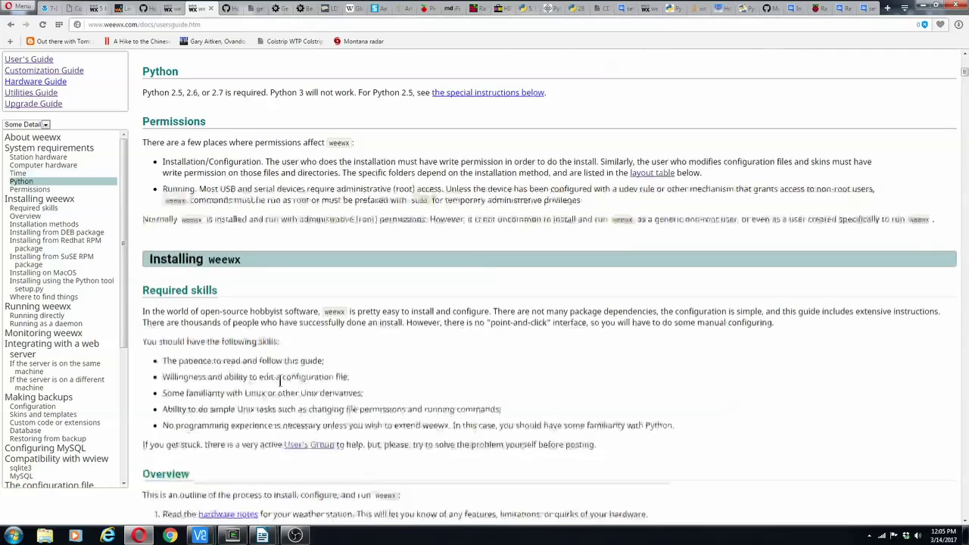
Step: Scroll down the Installing weewx section to its required skills and install overview
scroll(281, 385, down, 4)
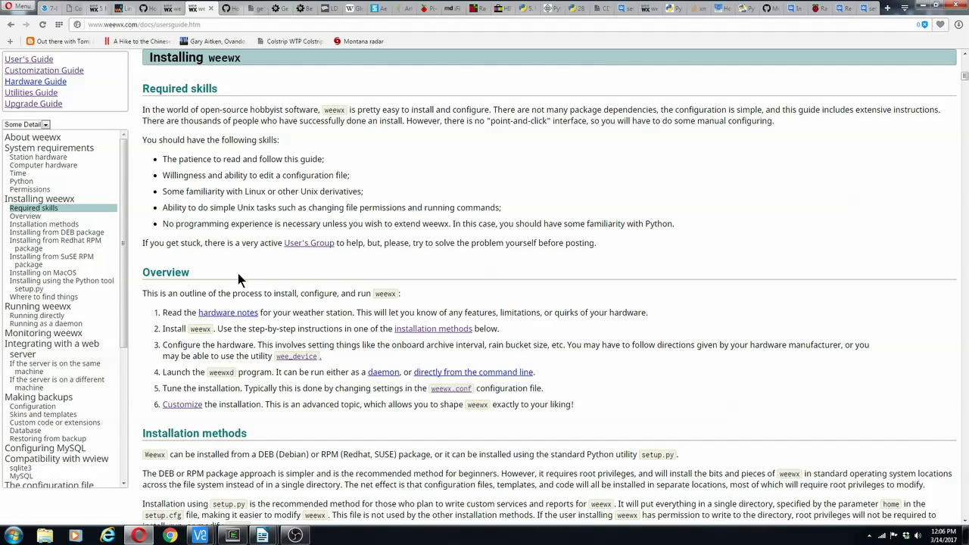
Step: Read Installation methods and the DEB 'Where to find things' table, then return to the 5 Mile S Lincoln page
click(59, 225)
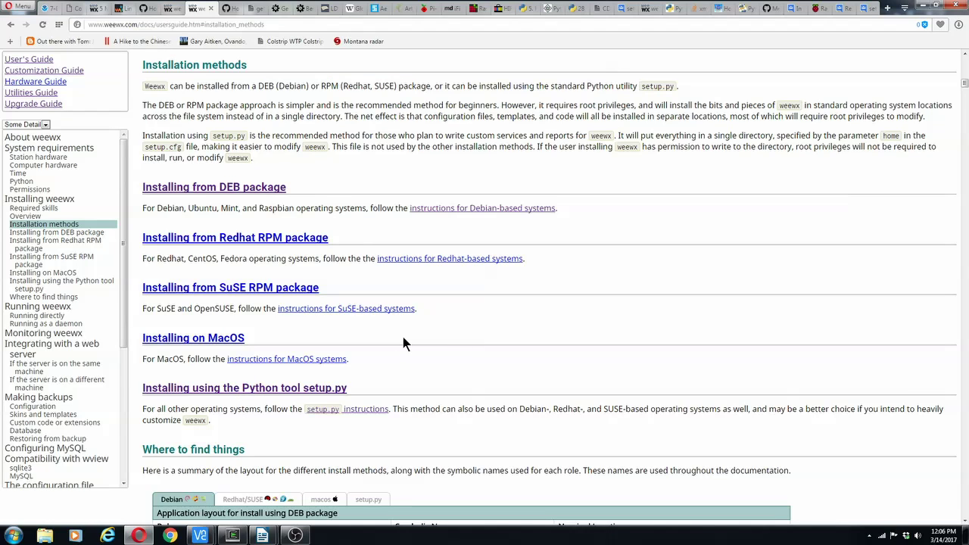
scroll(403, 338, down, 4)
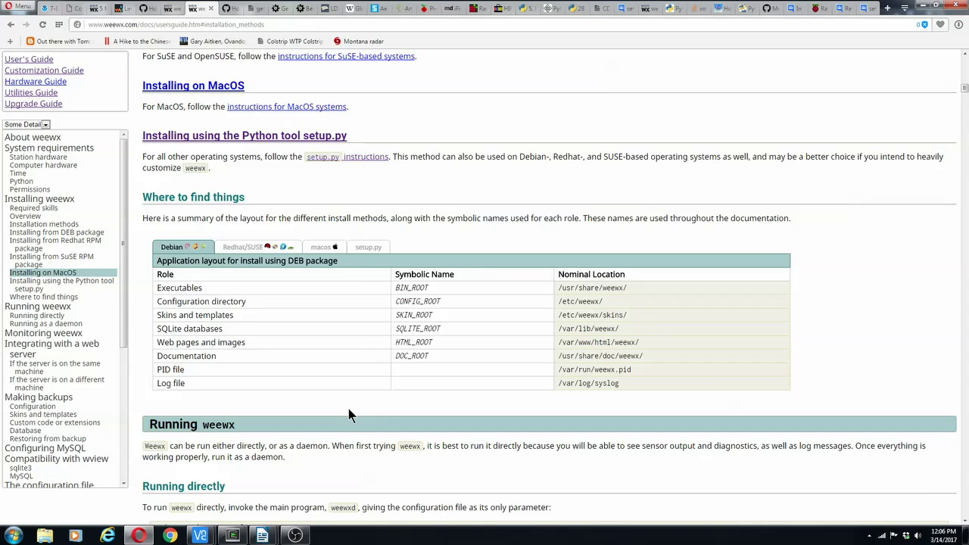
click(100, 10)
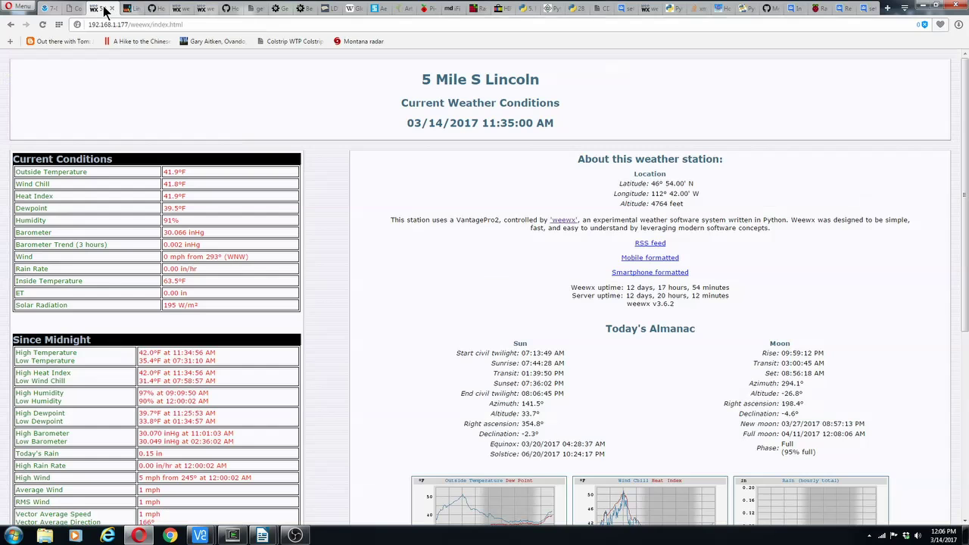
Step: Reload the 5 Mile S Lincoln page to the 12:05 PM readings (42.9°F), then return to the User's Guide
click(42, 25)
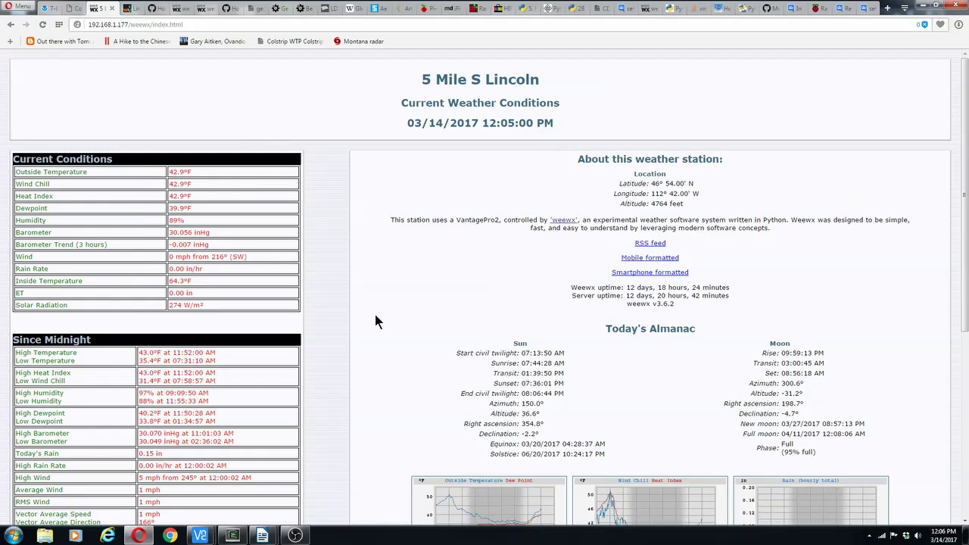
scroll(367, 311, down, 2)
scroll(367, 311, up, 1)
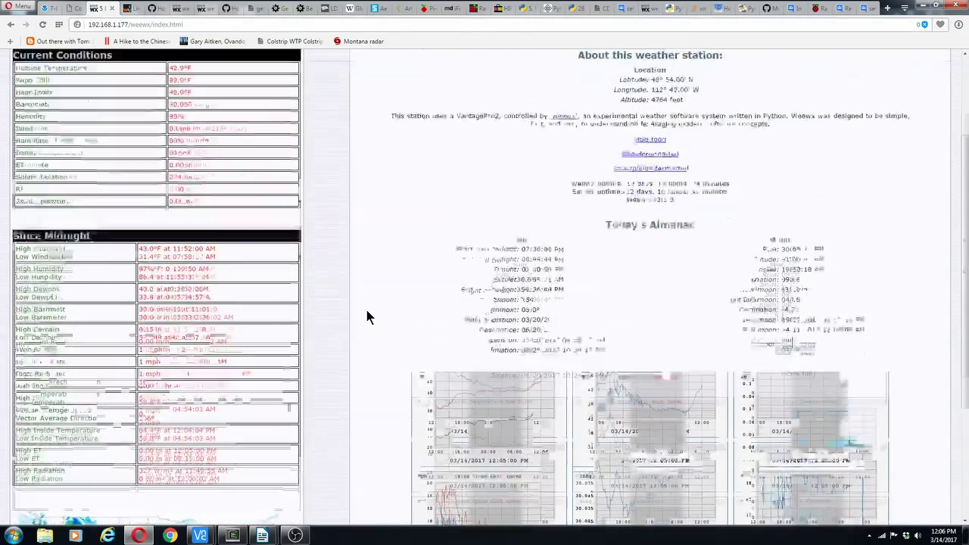
scroll(365, 314, down, 5)
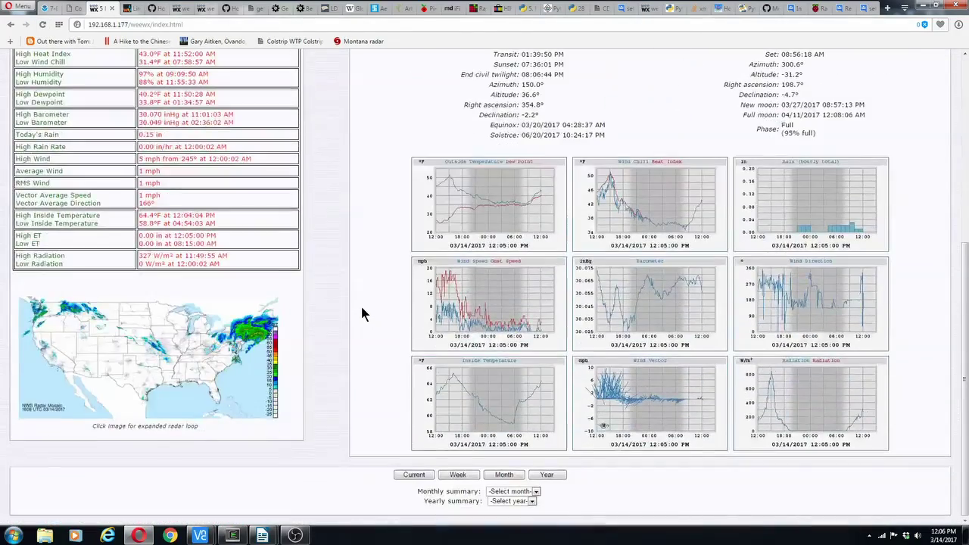
scroll(360, 304, up, 6)
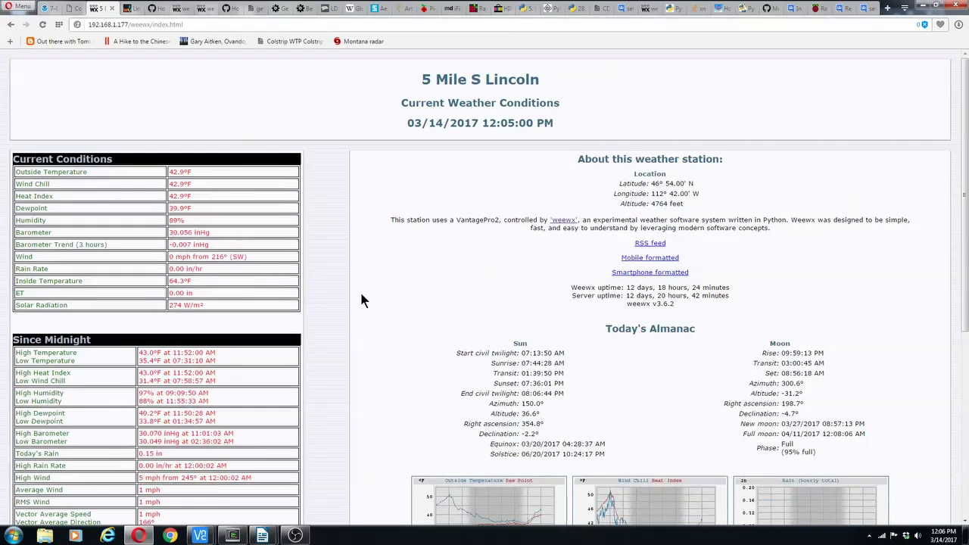
click(206, 8)
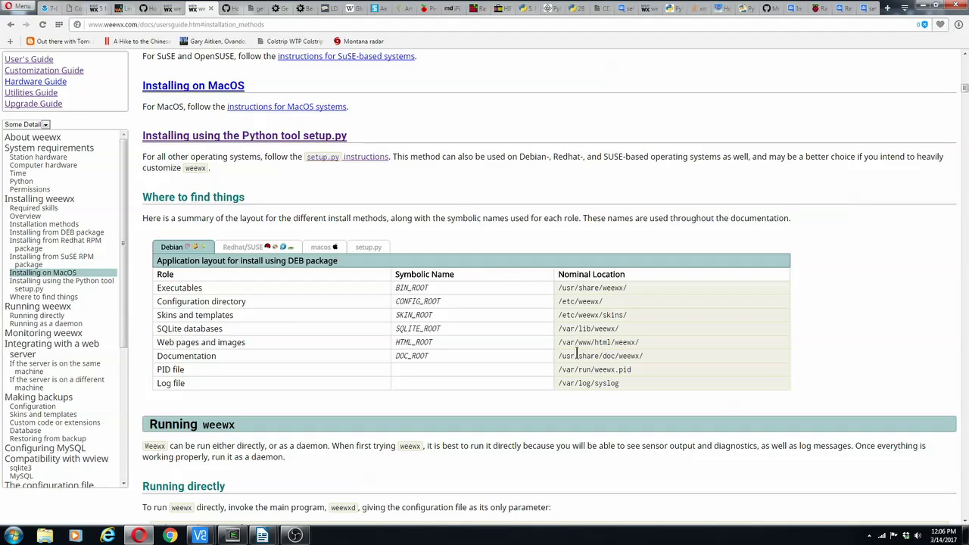
Step: Show the setup.py file layout and jump to the setup.py installation section
click(365, 249)
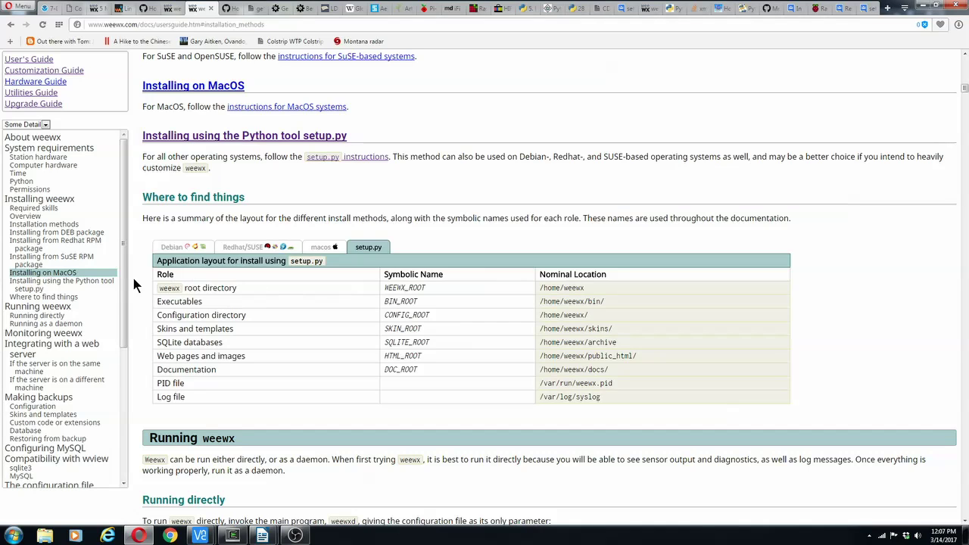
click(70, 288)
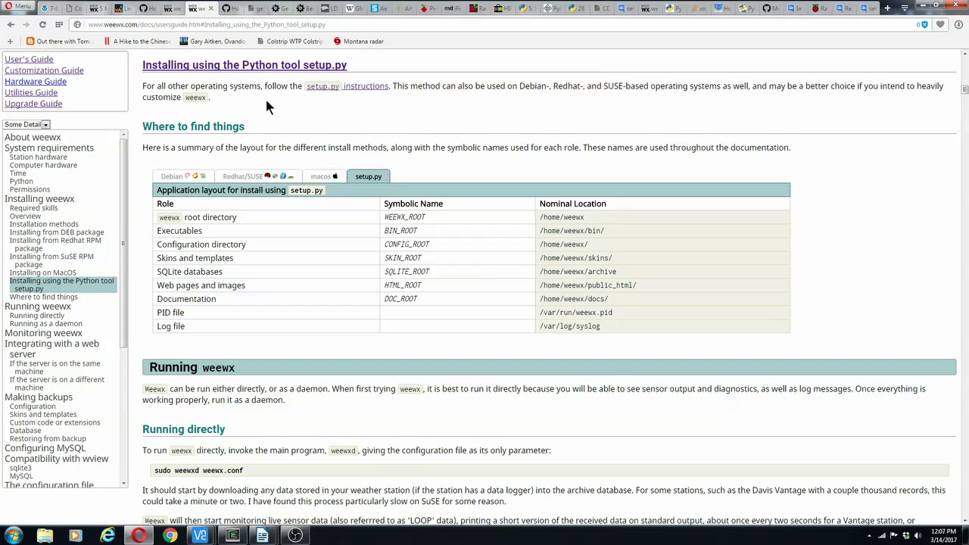
scroll(265, 98, up, 2)
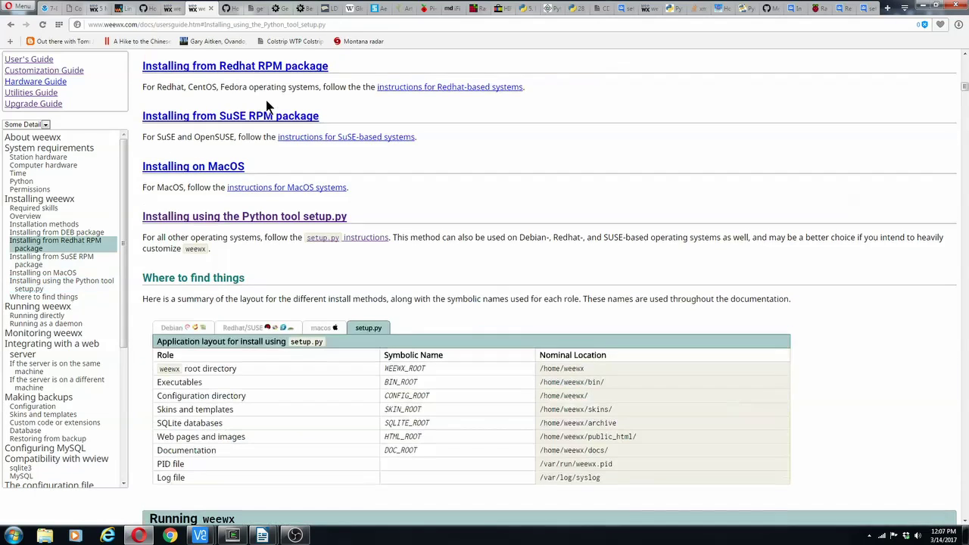
Step: Open the Installation using setup.py page and scroll through its Run, Status and Verify steps
click(239, 218)
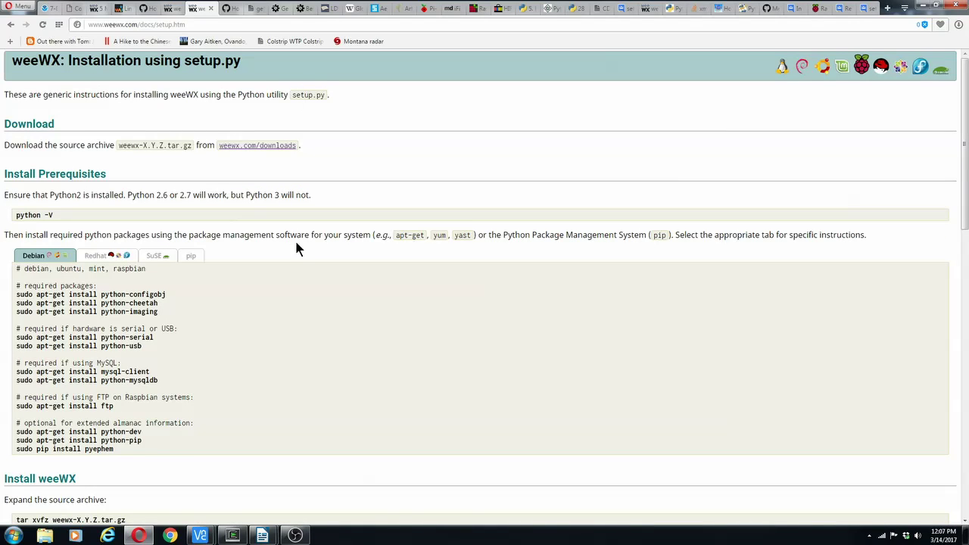
scroll(296, 249, down, 5)
scroll(310, 261, down, 5)
scroll(311, 250, up, 4)
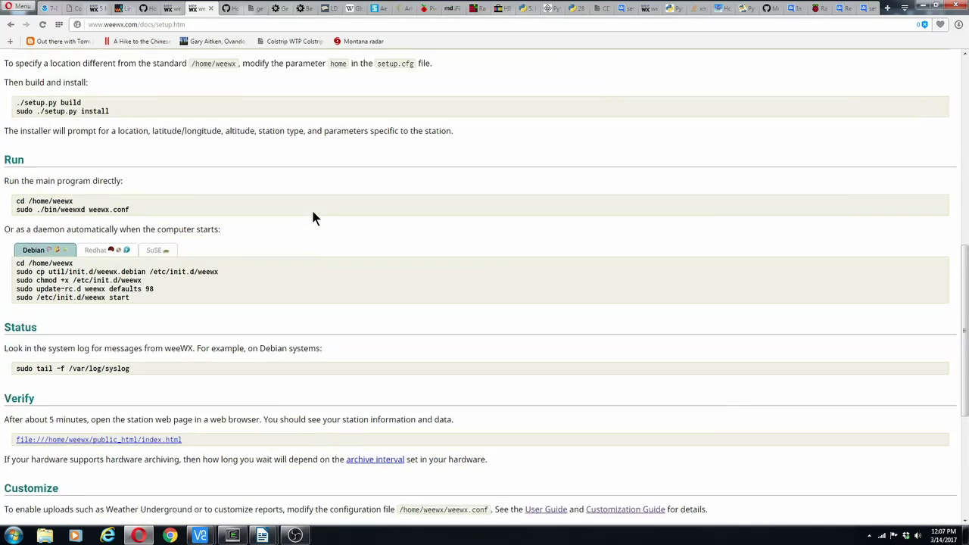
scroll(311, 208, up, 7)
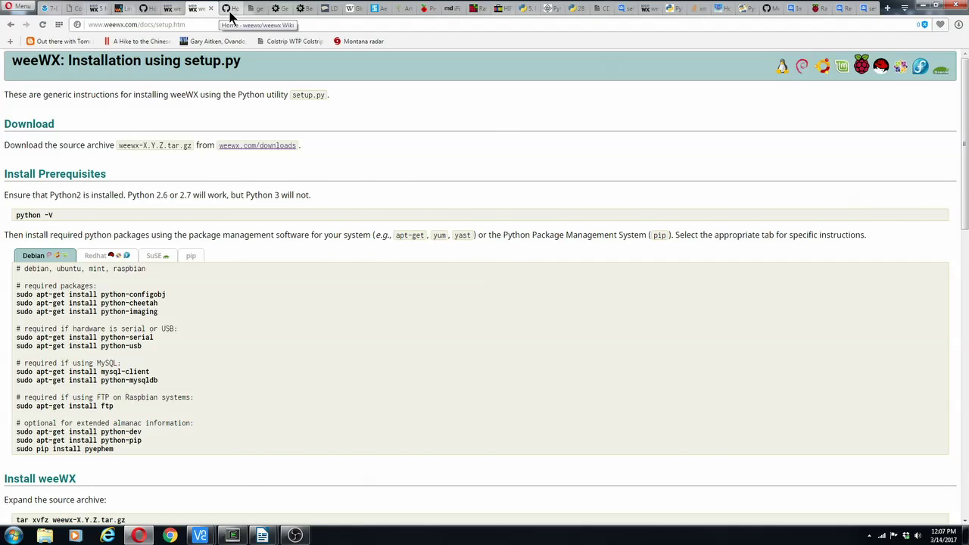
Step: From the weeWX wiki hardware list, open and skim 'Raspberry Pi weather station with i2C sensors'
click(229, 9)
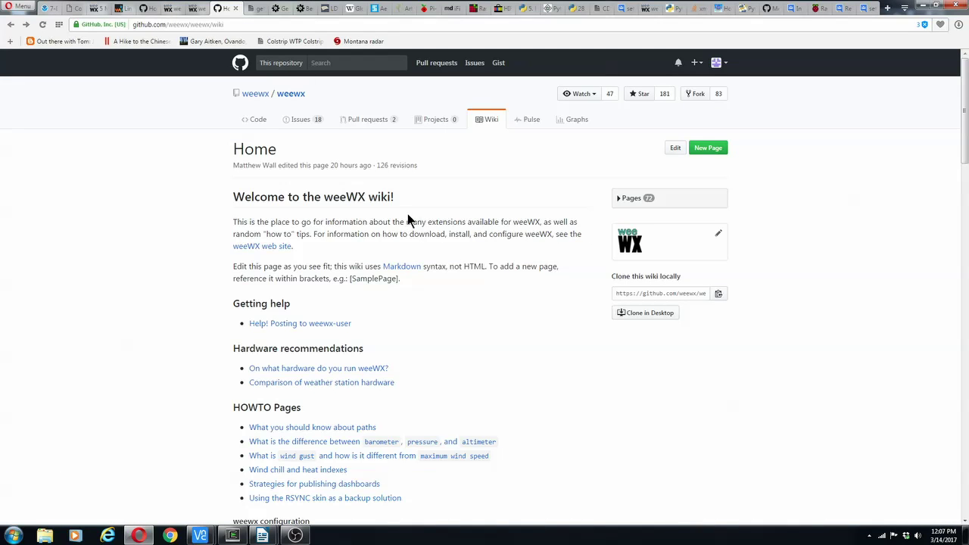
scroll(400, 220, down, 5)
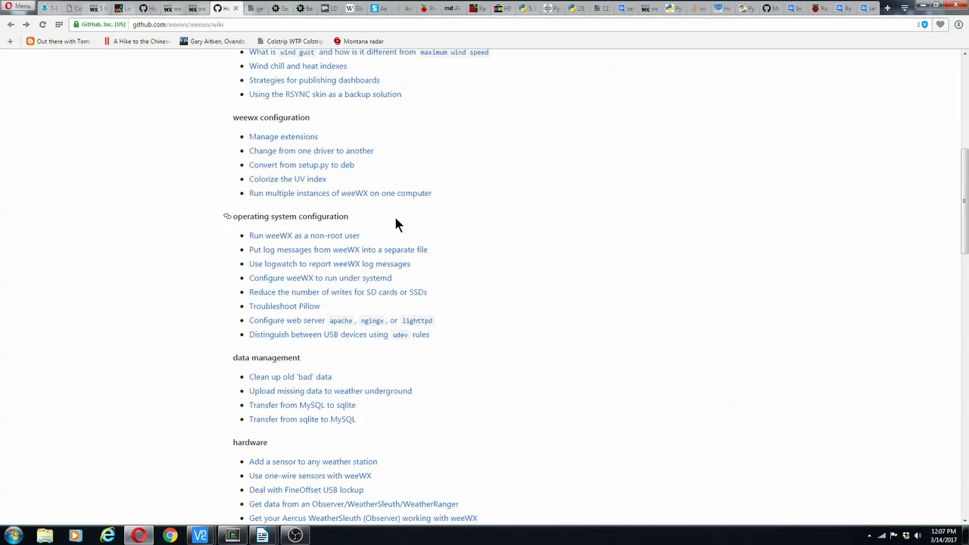
scroll(393, 221, down, 3)
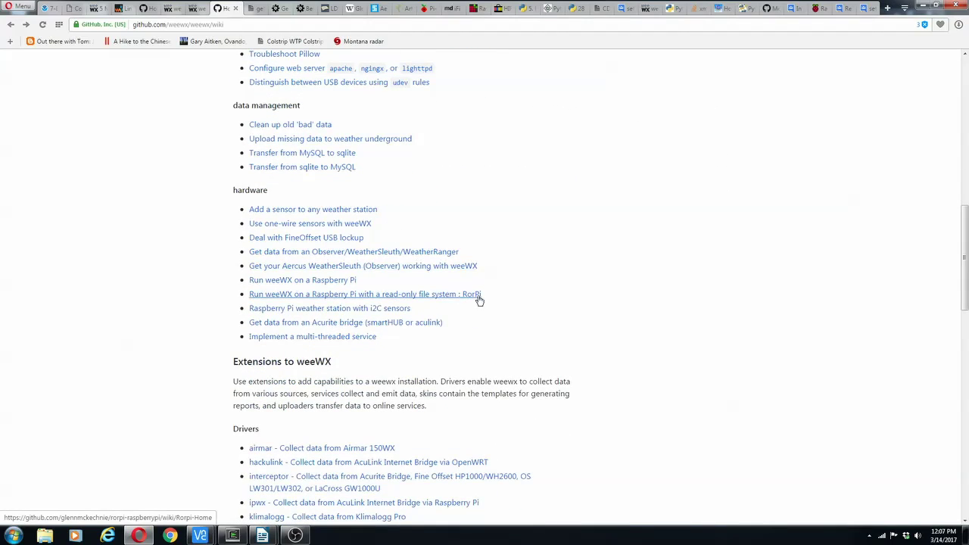
click(292, 309)
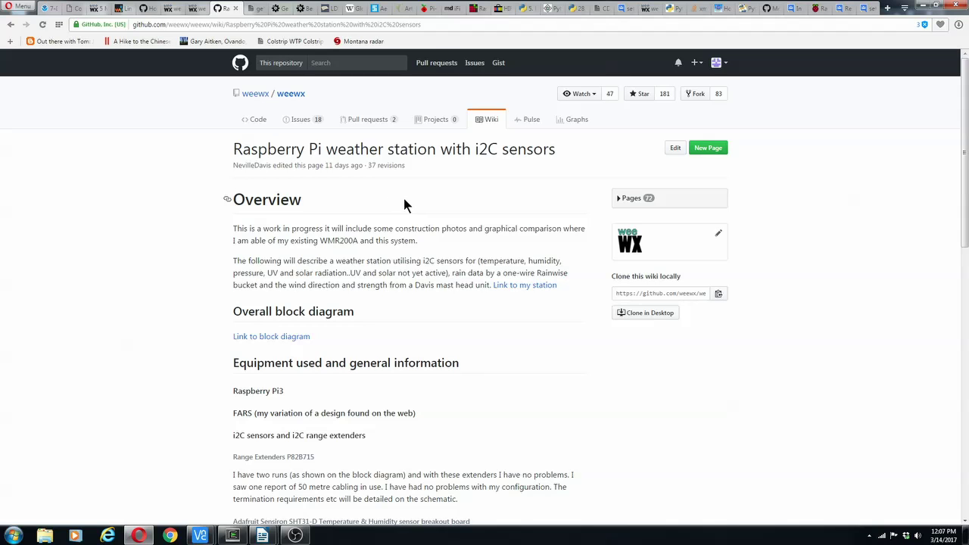
scroll(399, 203, down, 2)
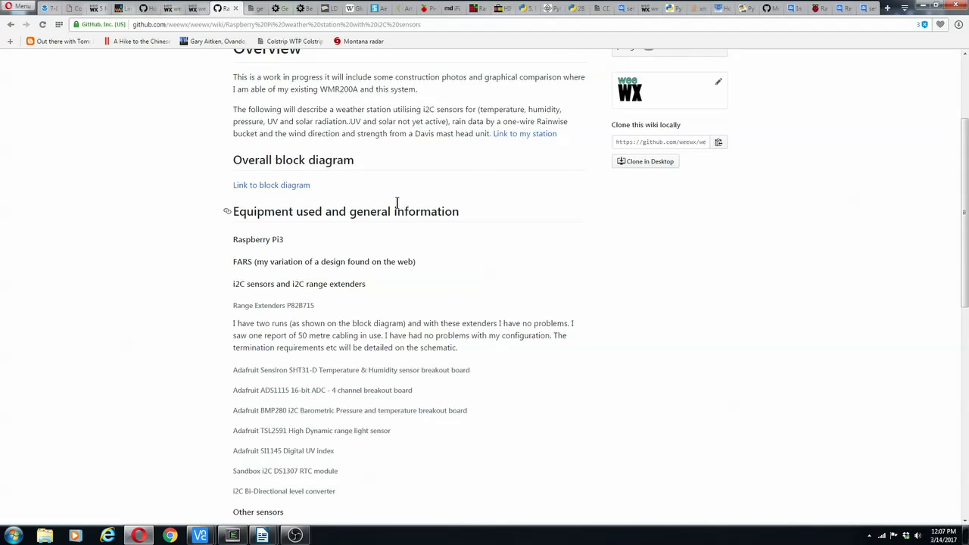
scroll(396, 205, down, 2)
scroll(393, 215, up, 2)
Step: Open the author's live weather station page and glance over it
click(522, 137)
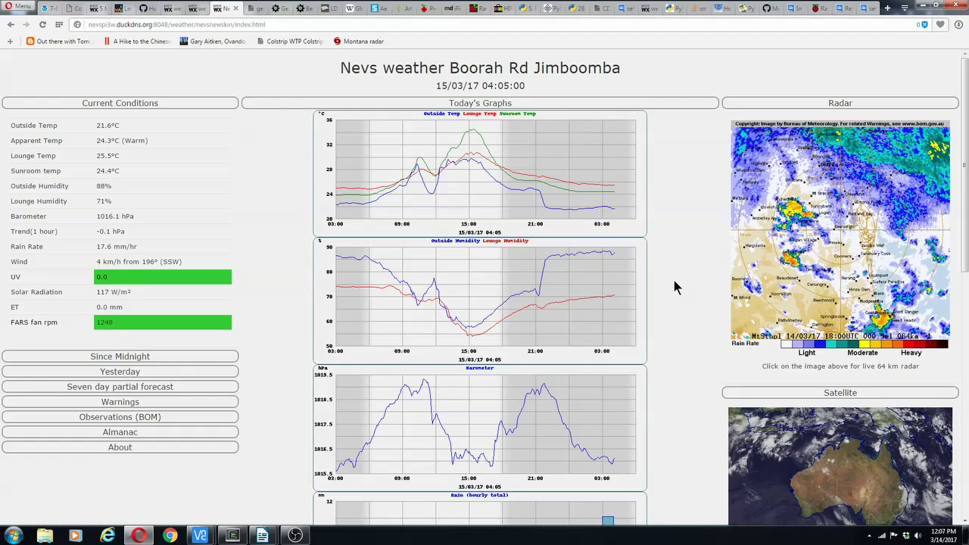
scroll(671, 277, down, 3)
scroll(671, 277, up, 2)
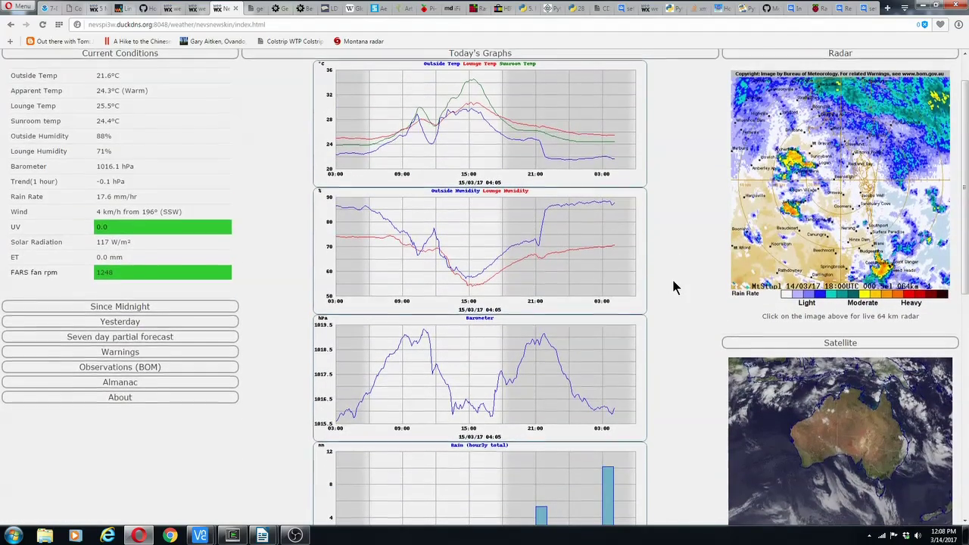
scroll(671, 285, up, 1)
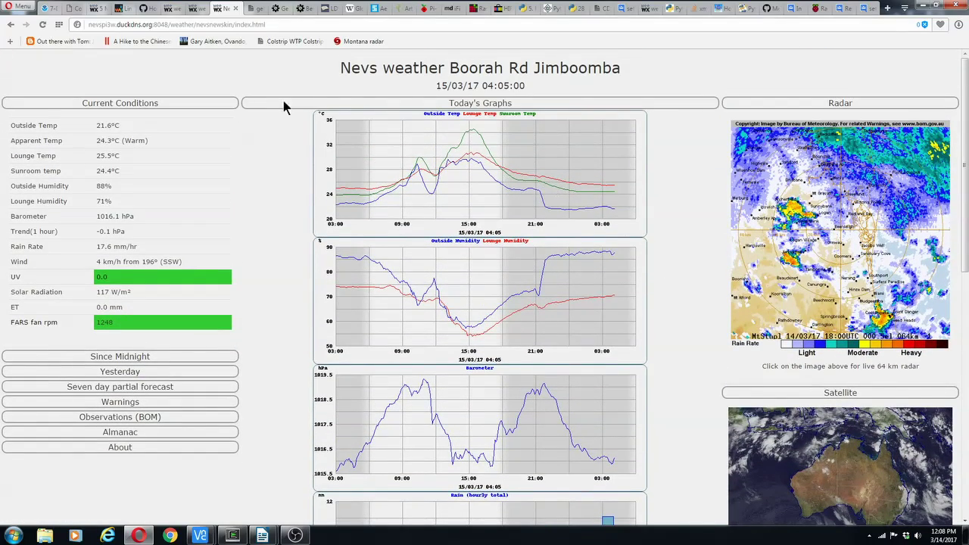
Step: Back on the i2C sensors wiki, view the block diagram, then scroll to the Weewx config section
click(11, 25)
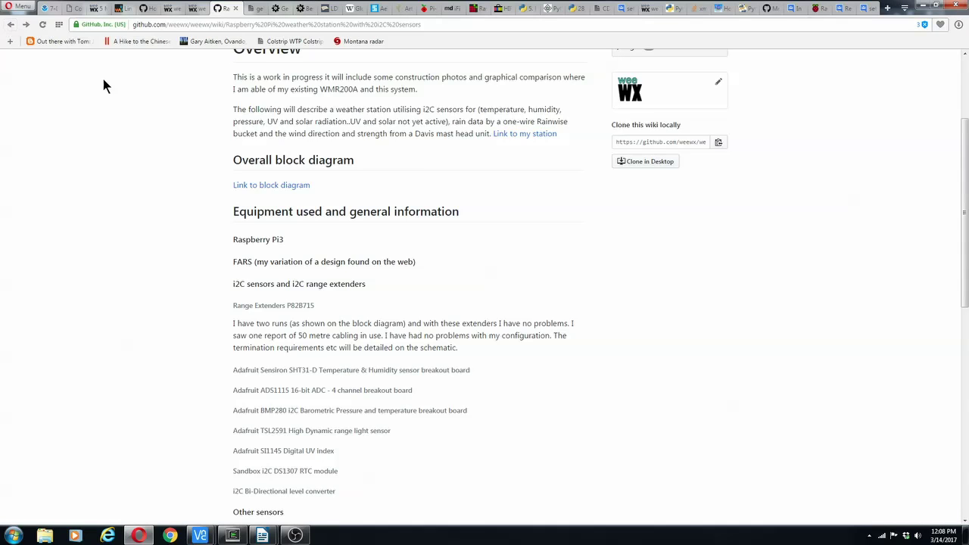
click(272, 186)
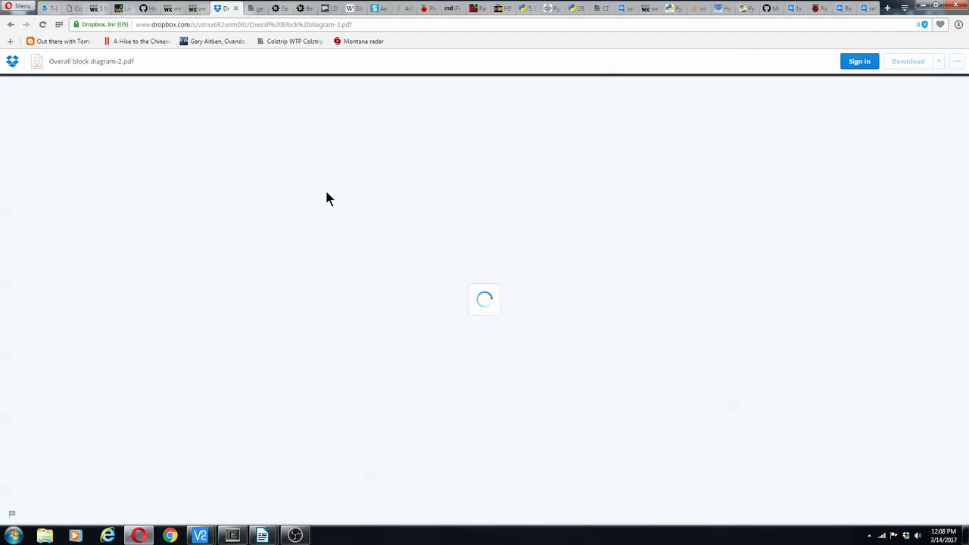
click(11, 25)
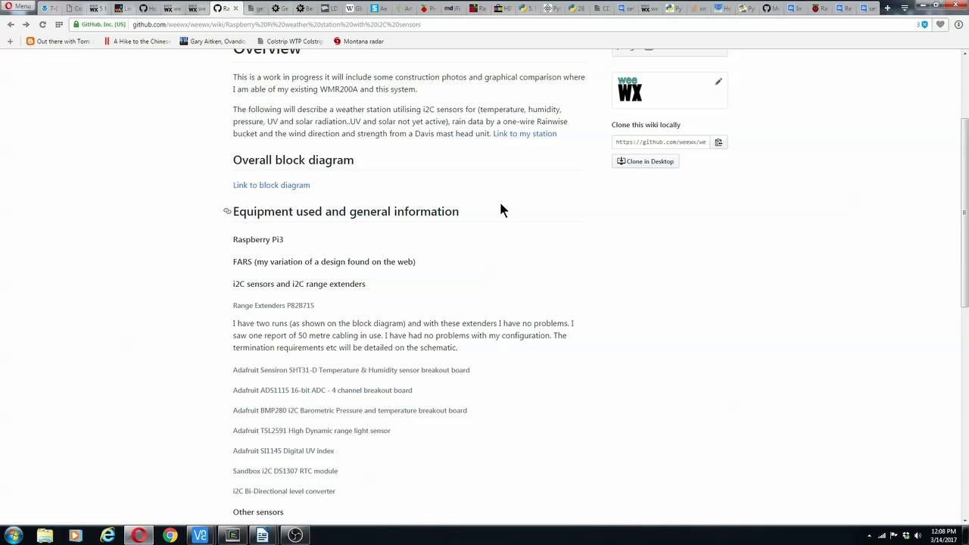
scroll(493, 205, down, 1)
scroll(493, 205, down, 2)
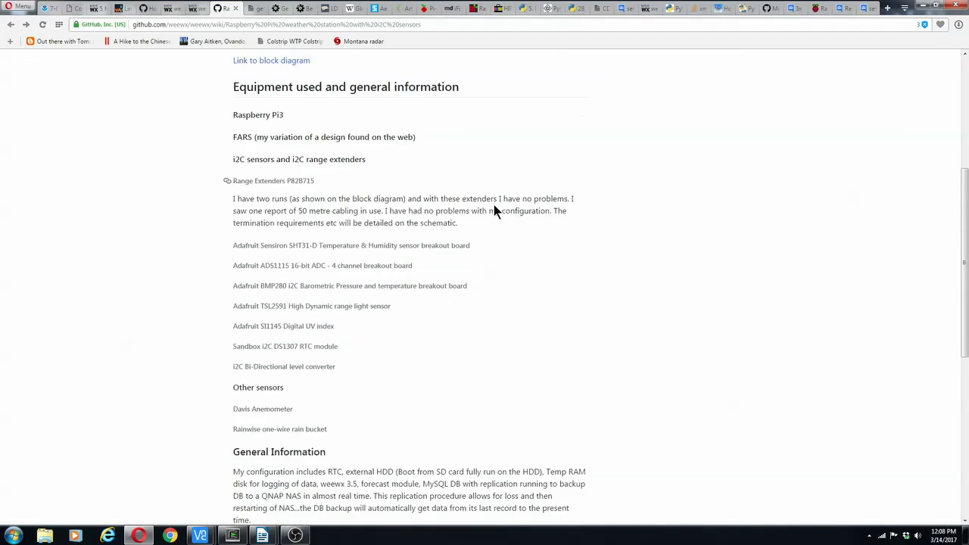
scroll(489, 204, down, 1)
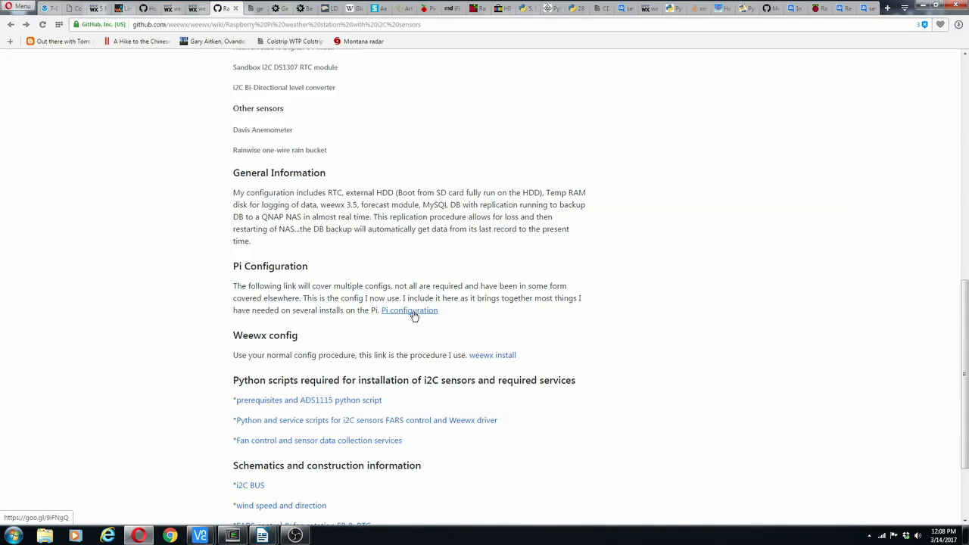
Step: Open the 'weewx install' Dropbox document and scroll through its prerequisite package list
click(490, 357)
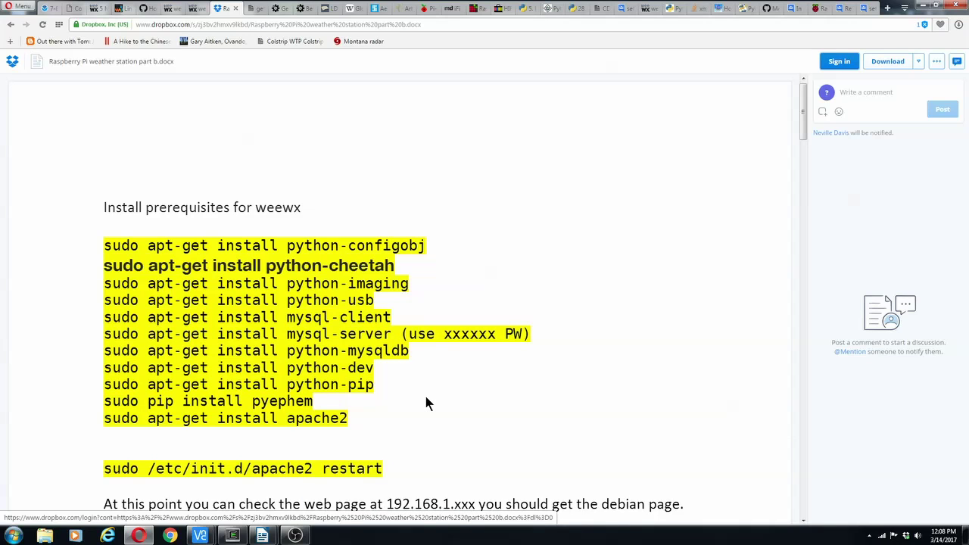
scroll(424, 402, down, 2)
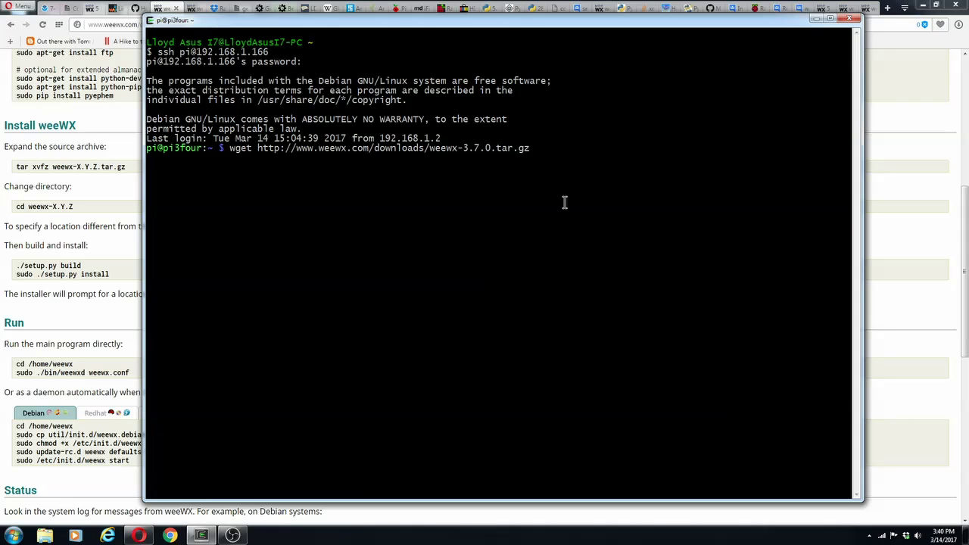
Step: Rerun 'cd /home' from history on the Pi and list its contents
key(Up)
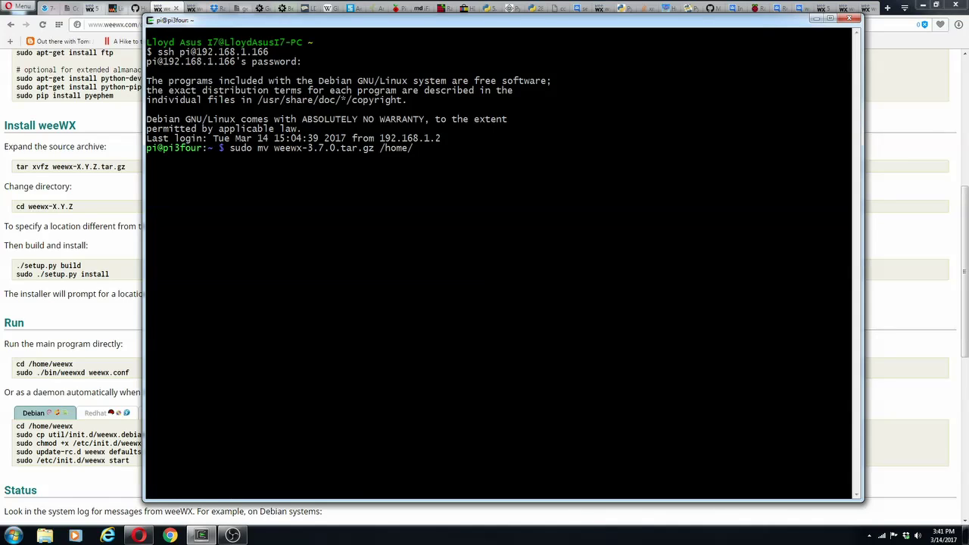
key(Up)
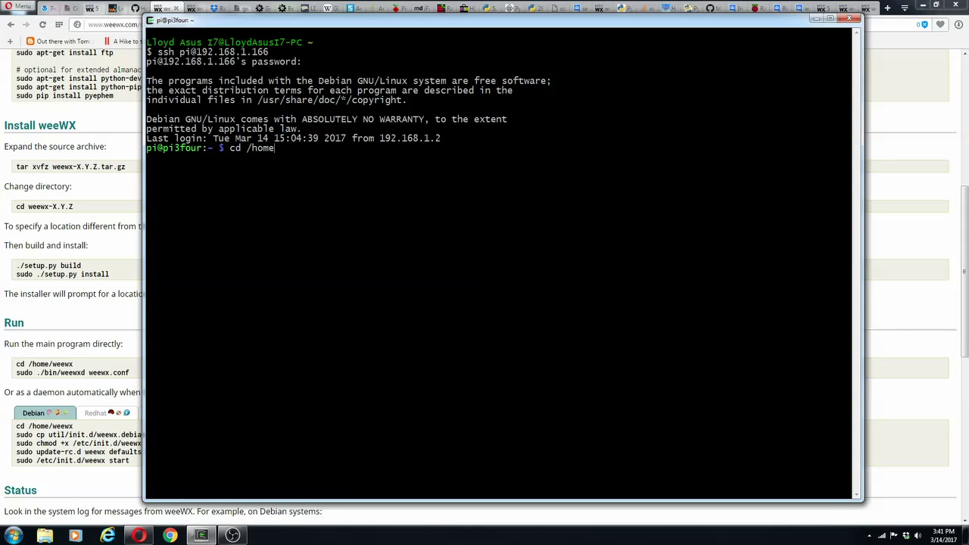
key(Return)
text(ls)
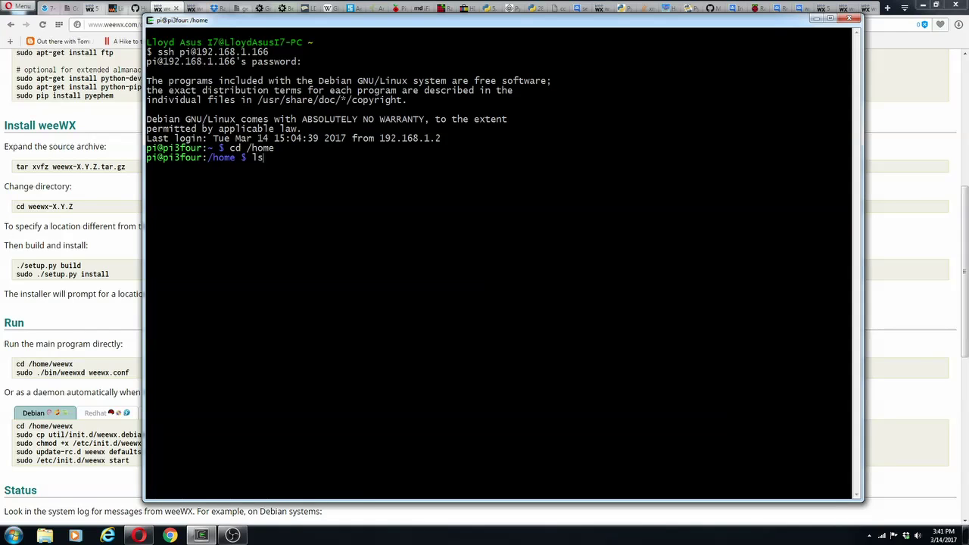
key(Return)
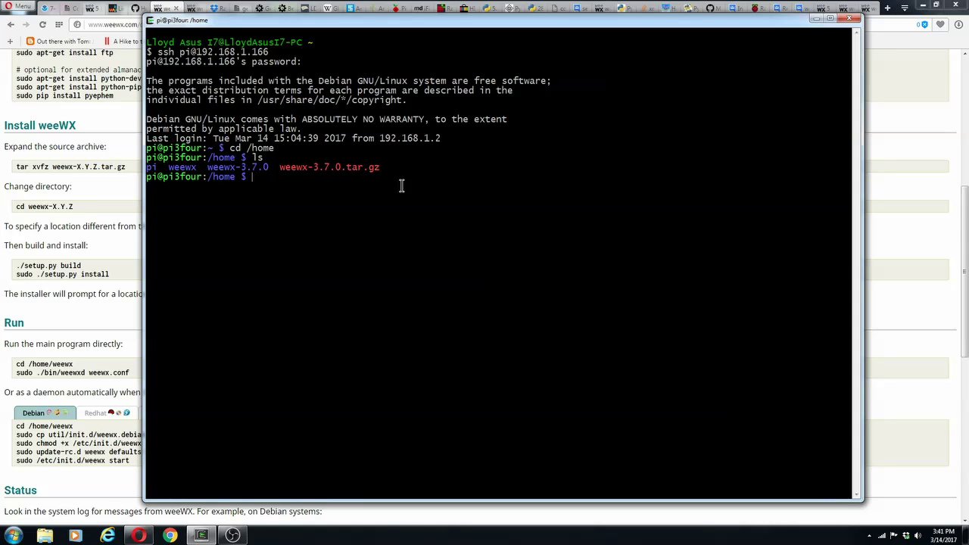
Step: Check the weeWX setup guide in Opera, then return to the Pi terminal
key(Up)
key(Up)
key(alt+Tab)
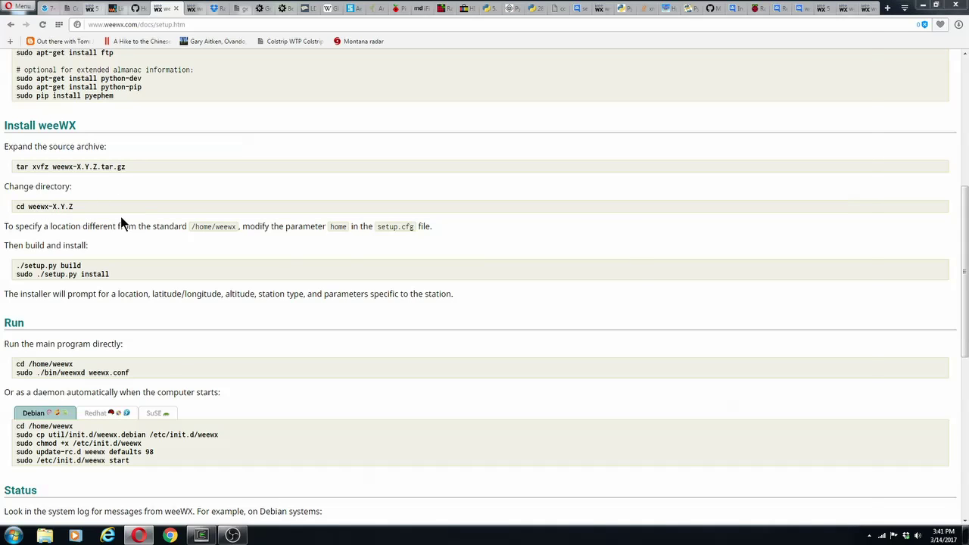
key(alt+Tab)
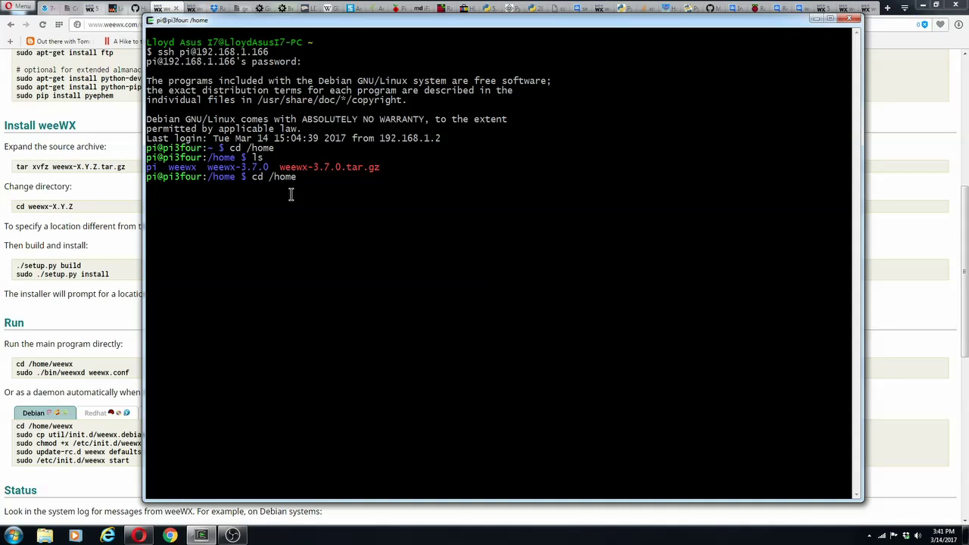
Step: Enter the weewx-3.7.0 source folder and list its files
key(BackSpace)
key(BackSpace)
key(BackSpace)
key(BackSpace)
key(BackSpace)
text(/)
key(BackSpace)
key(BackSpace)
key(BackSpace)
key(BackSpace)
text(cd weewx-3.7.0)
key(Return)
text(ls)
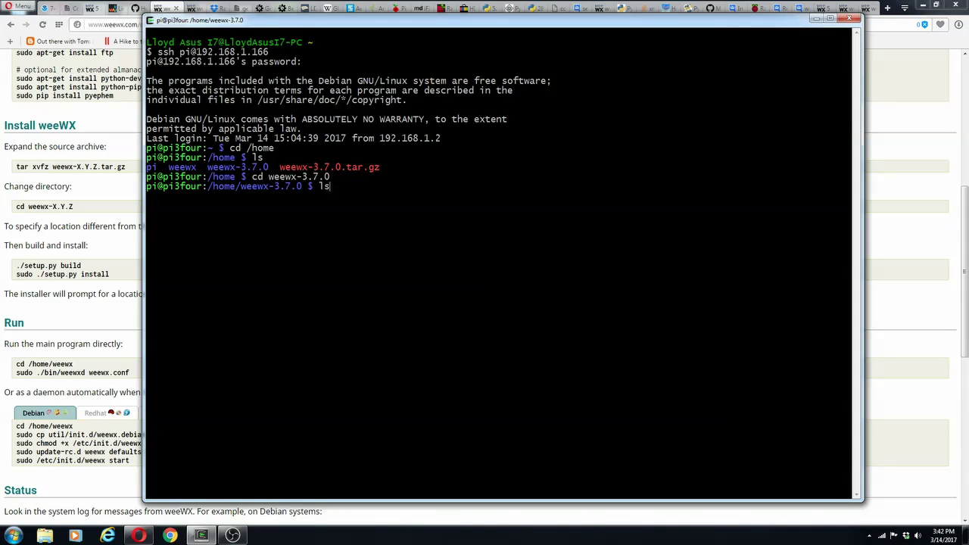
key(Return)
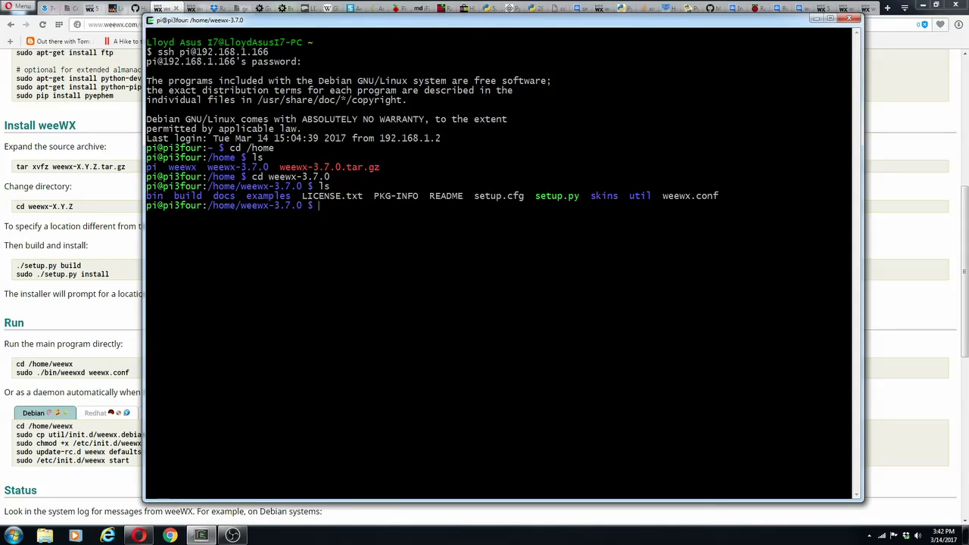
Step: Go back to /home, list it, then enter /home/weewx and list its contents
text(cd ..)
key(Return)
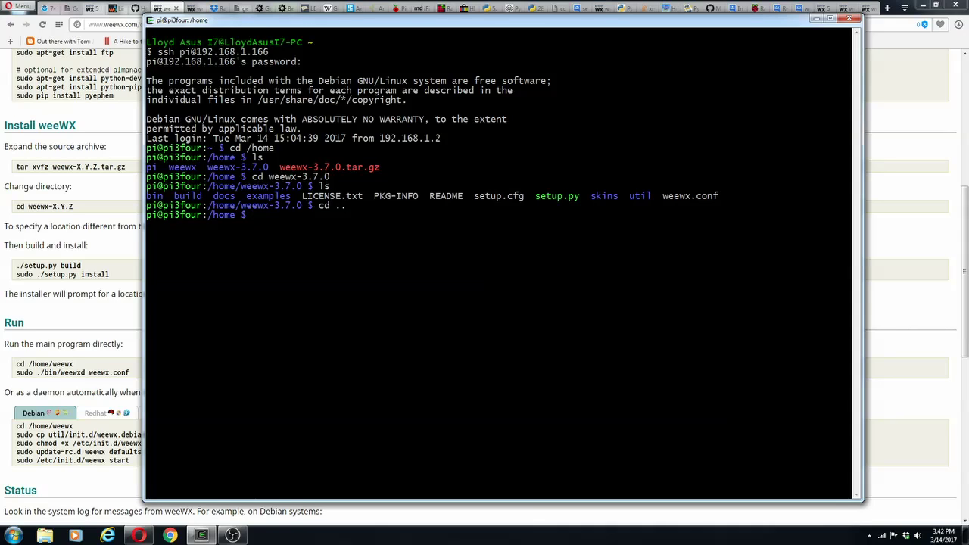
text(ls)
key(Return)
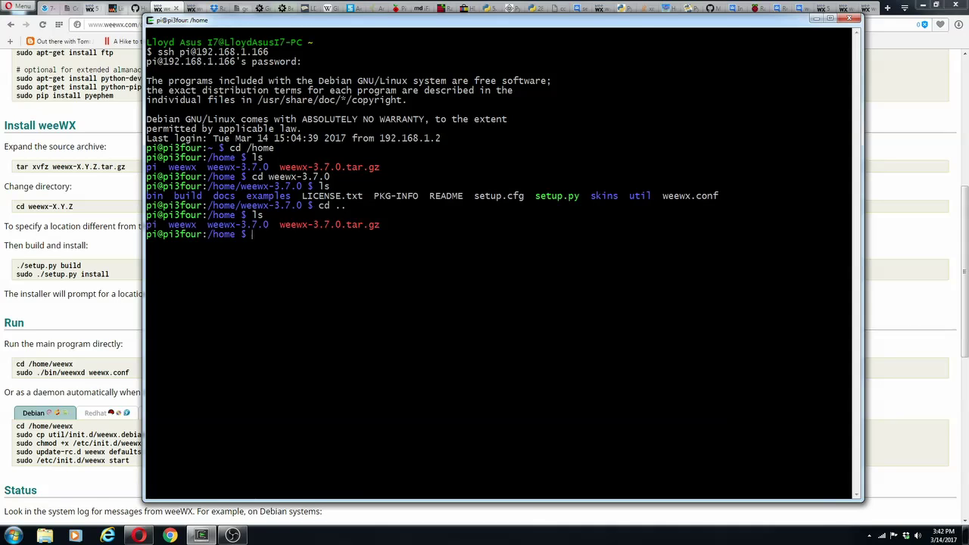
text(cd weewx)
key(Return)
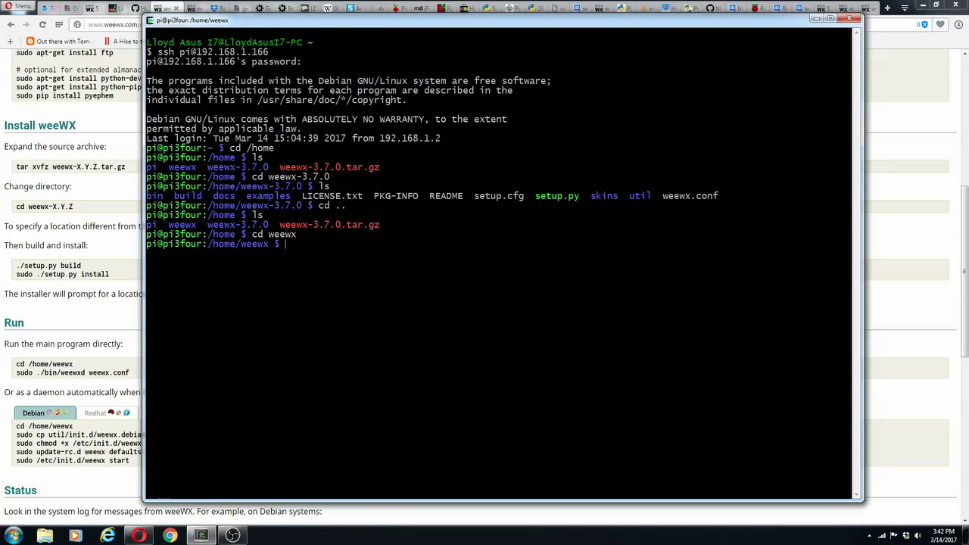
text(ls)
key(Return)
Step: View the weewx.conf configuration file with less
text(less weewx.conf)
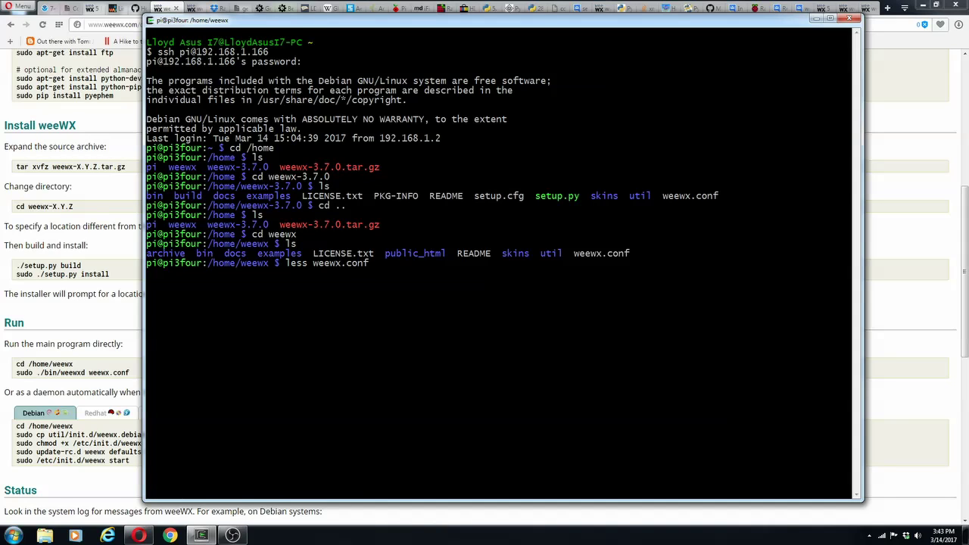
key(Return)
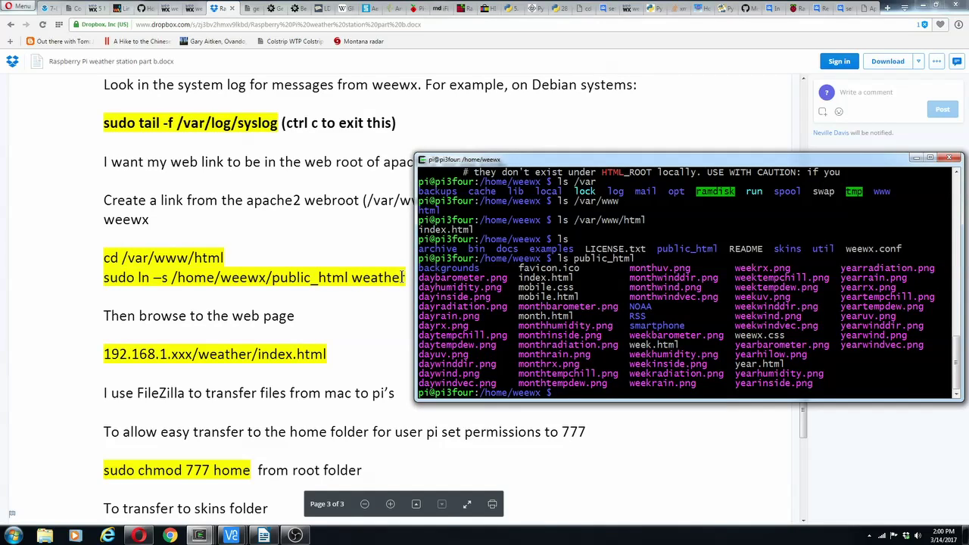
Step: In /var/www/html, create a 'weather' symlink to /home/weewx/public_html with sudo ln -s
double_click(617, 392)
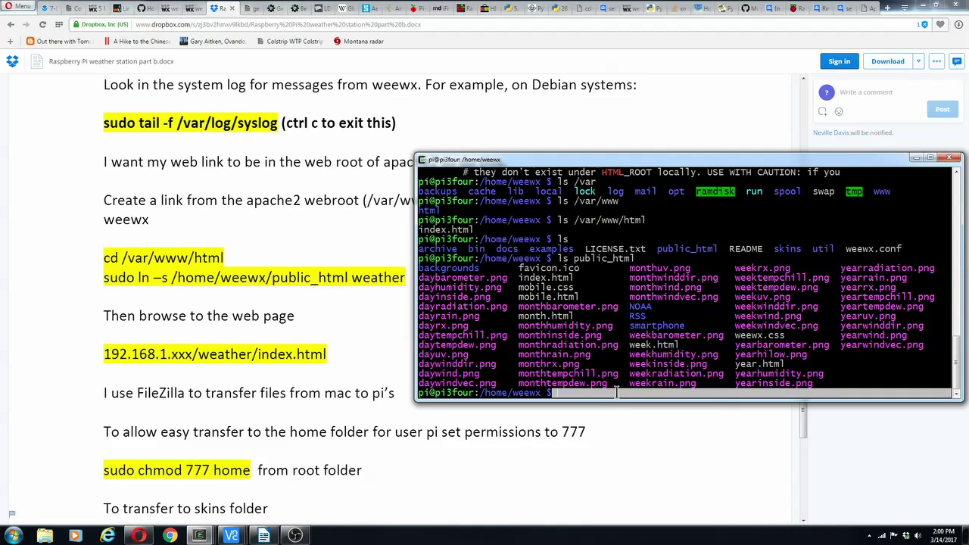
text(cd /var/www/)
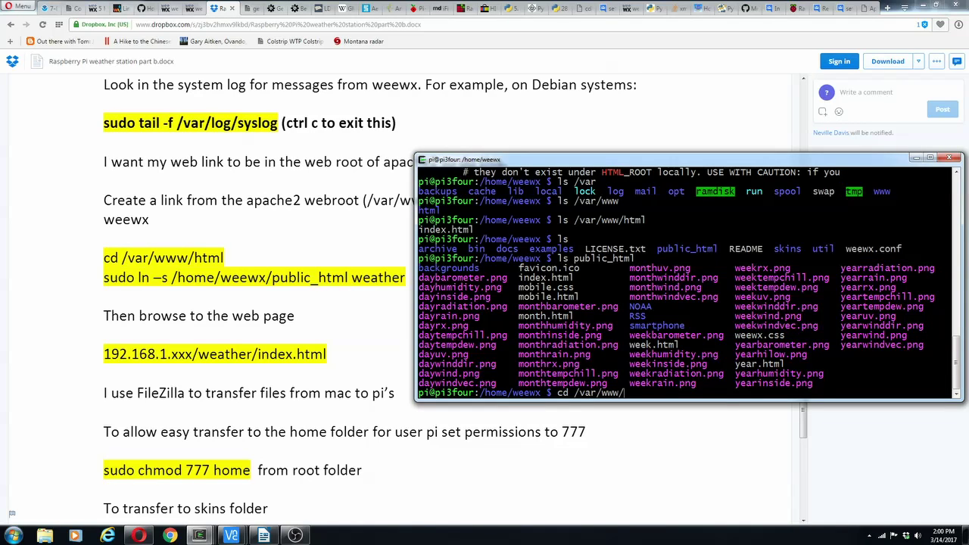
text(html)
key(Return)
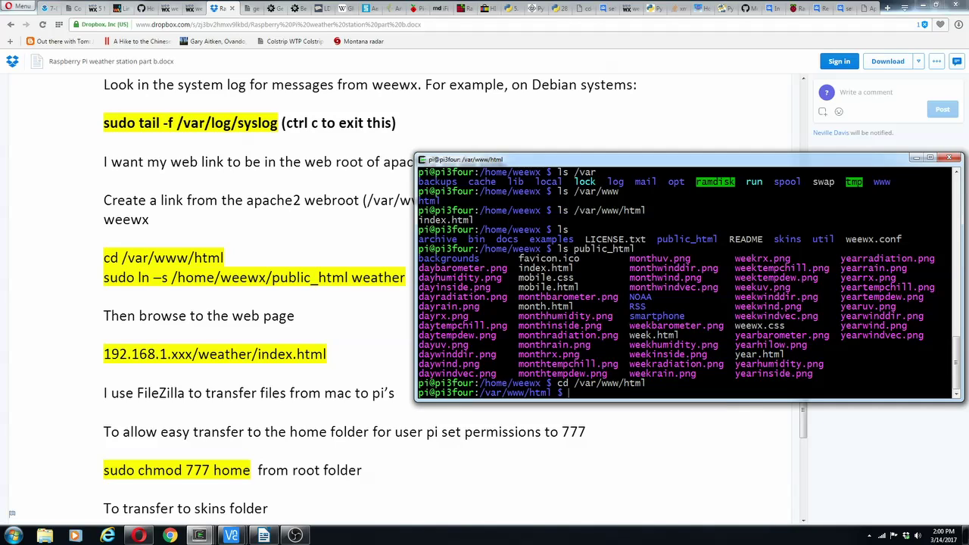
text(sudo ln -s /home/wee)
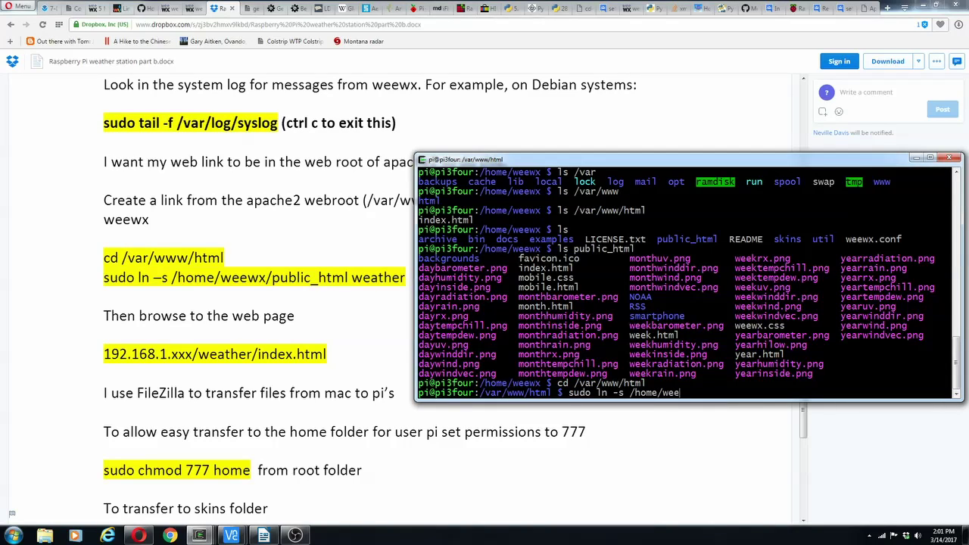
text(wx/public_html weather)
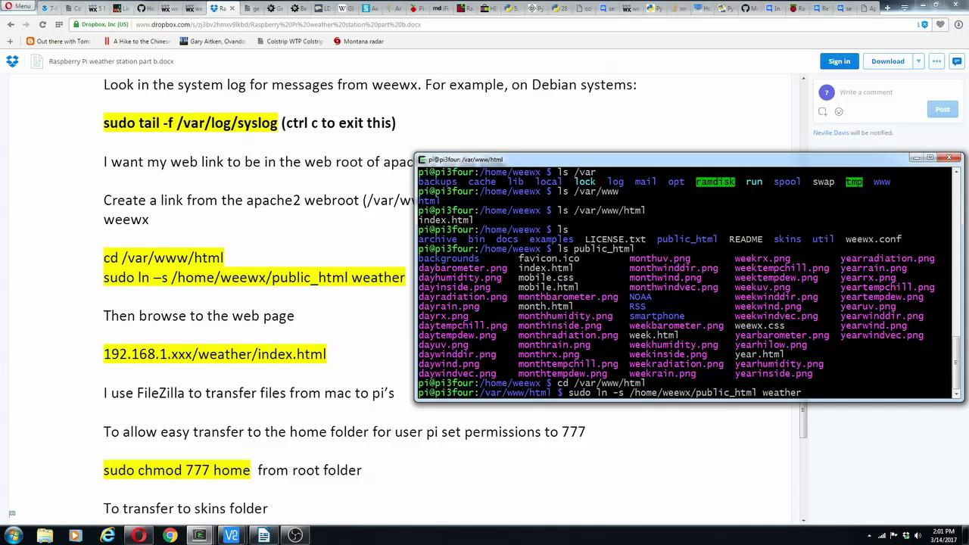
key(Return)
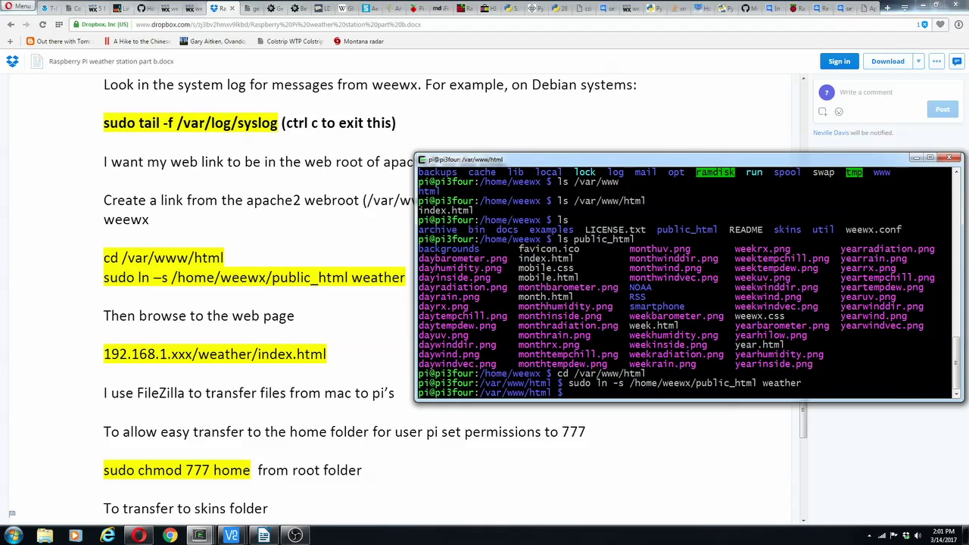